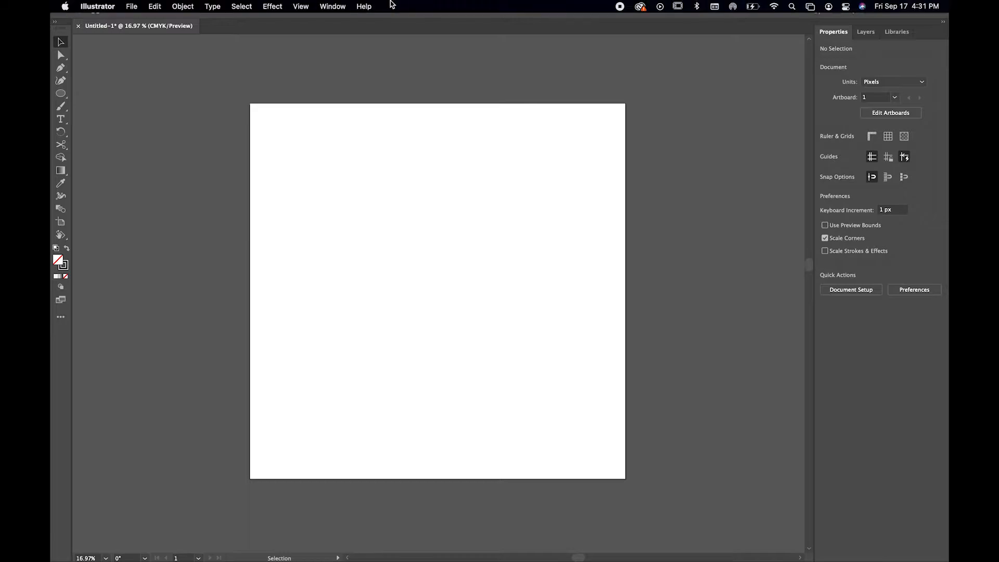
Switch to the Essentials workspace and reset it to its default layout
left_click(334, 6)
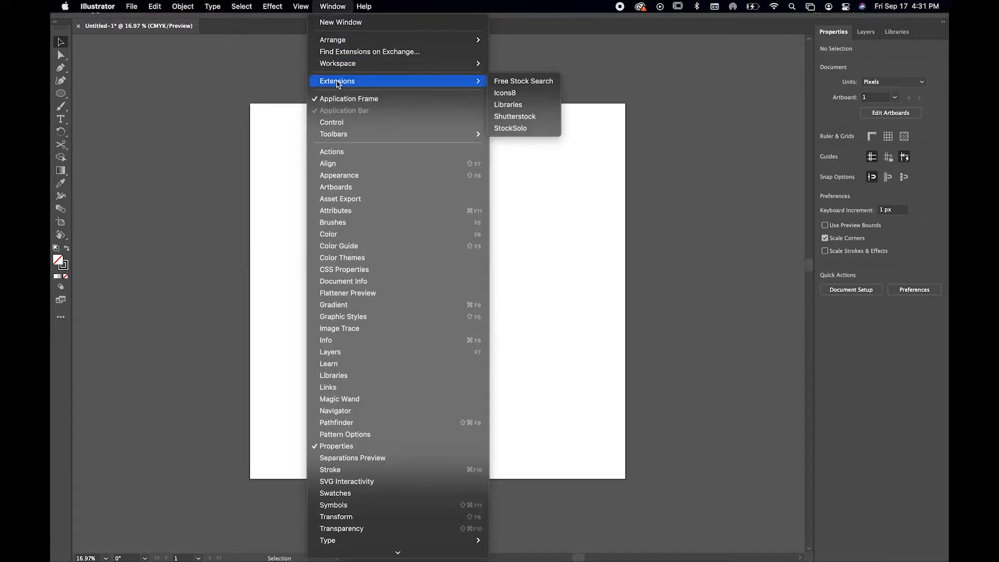
mouse_move(405, 65)
left_click(95, 12)
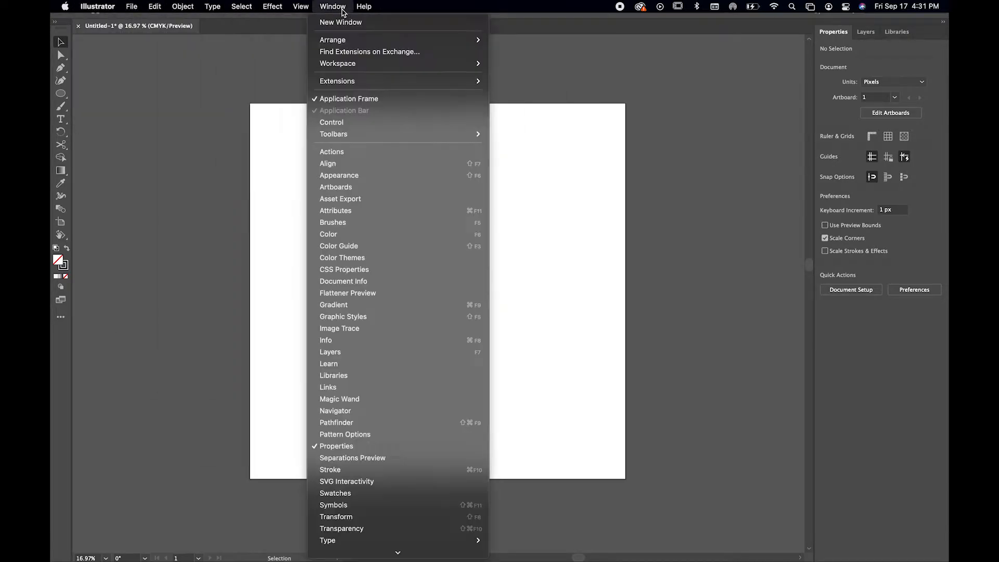
mouse_move(458, 64)
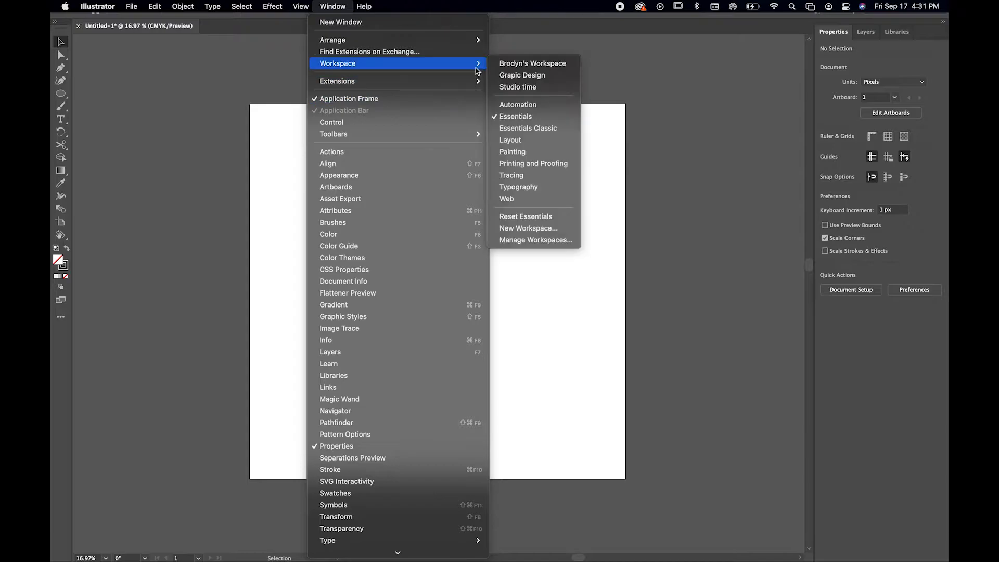
left_click(520, 119)
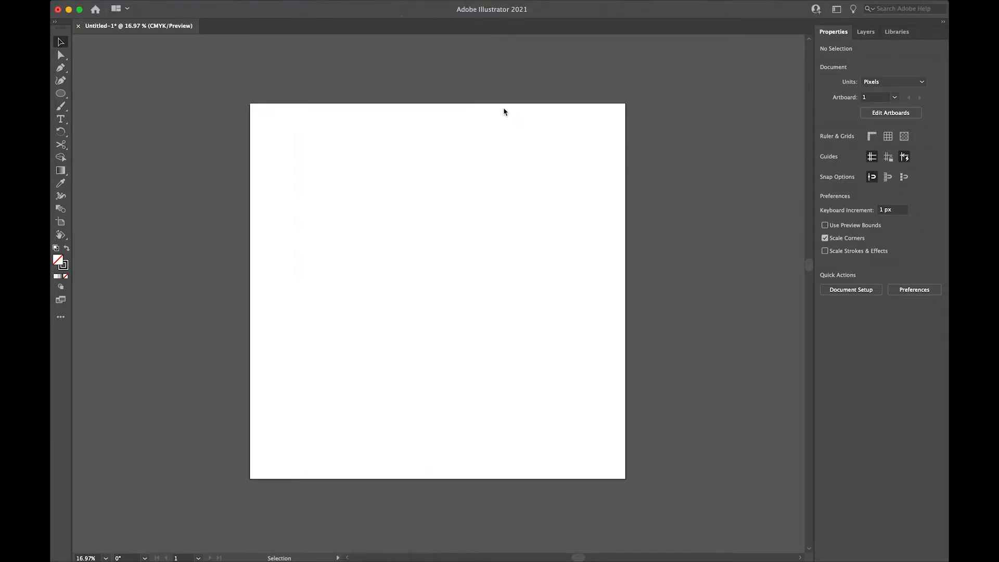
left_click(333, 6)
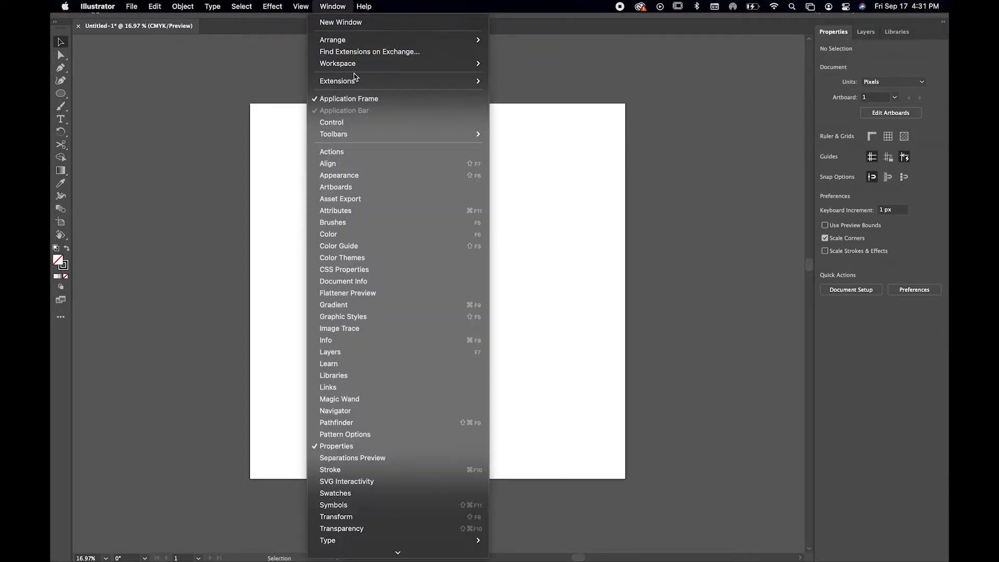
mouse_move(358, 66)
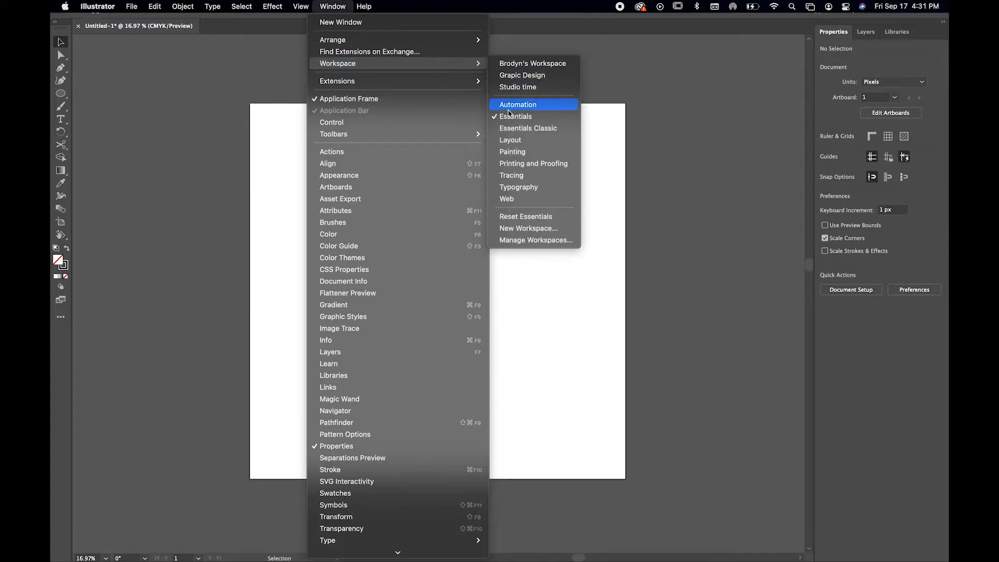
left_click(549, 217)
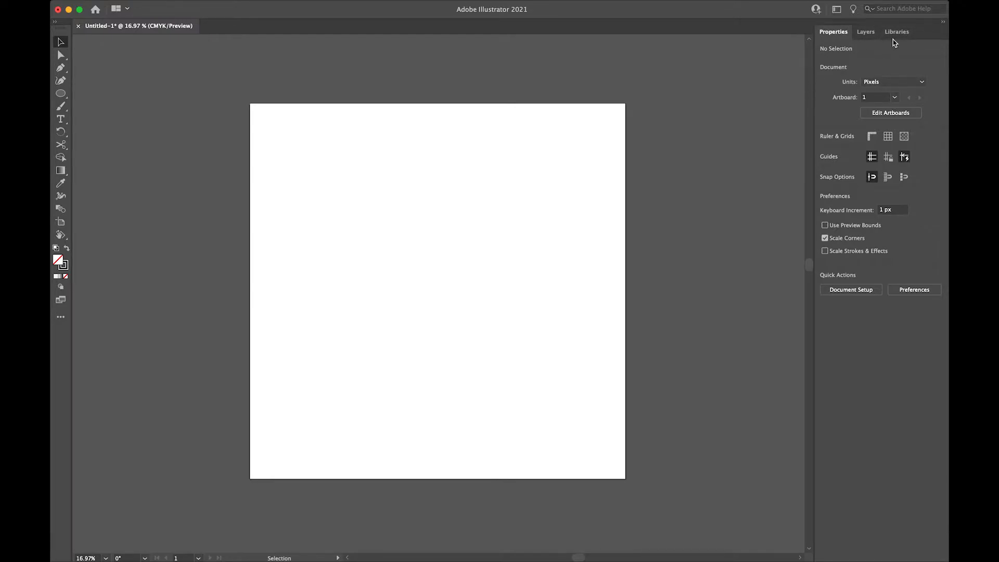
Dock the Libraries panel collapsed on the outer side of the toolbar, and dock Layers beneath Properties
left_click_drag(898, 35, 52, 115)
left_click(55, 23)
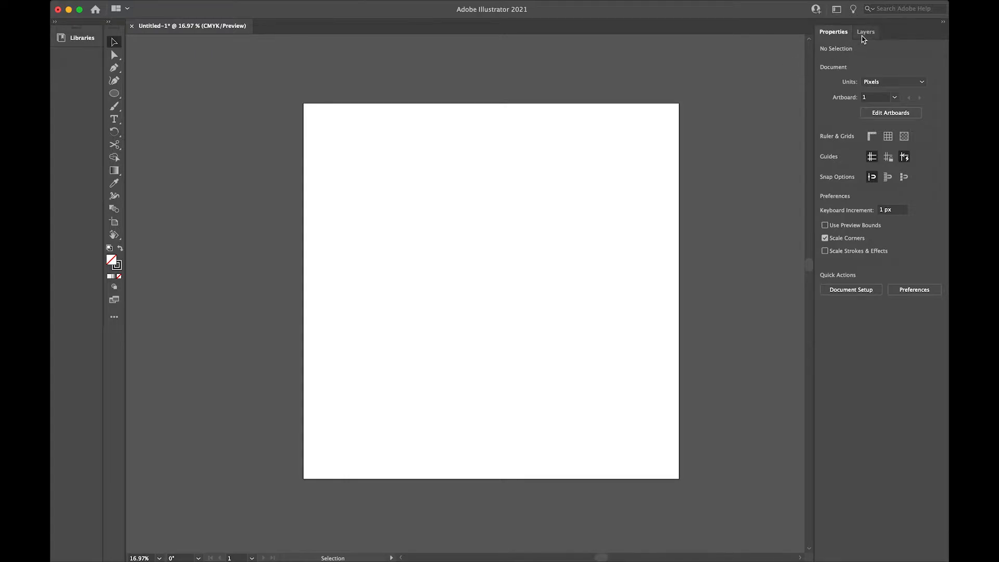
left_click_drag(864, 39, 846, 559)
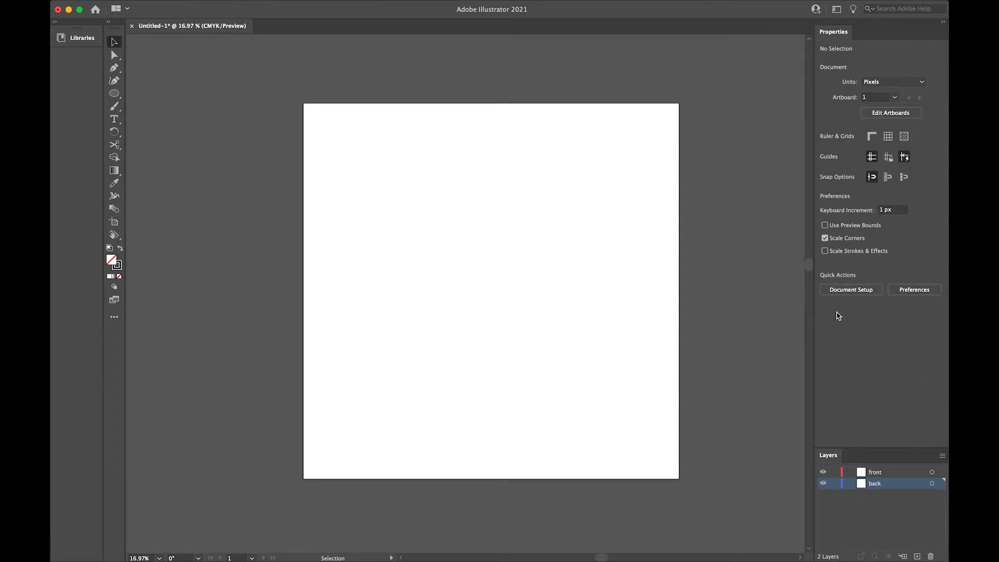
Show the Control bar above the document
mouse_move(294, 4)
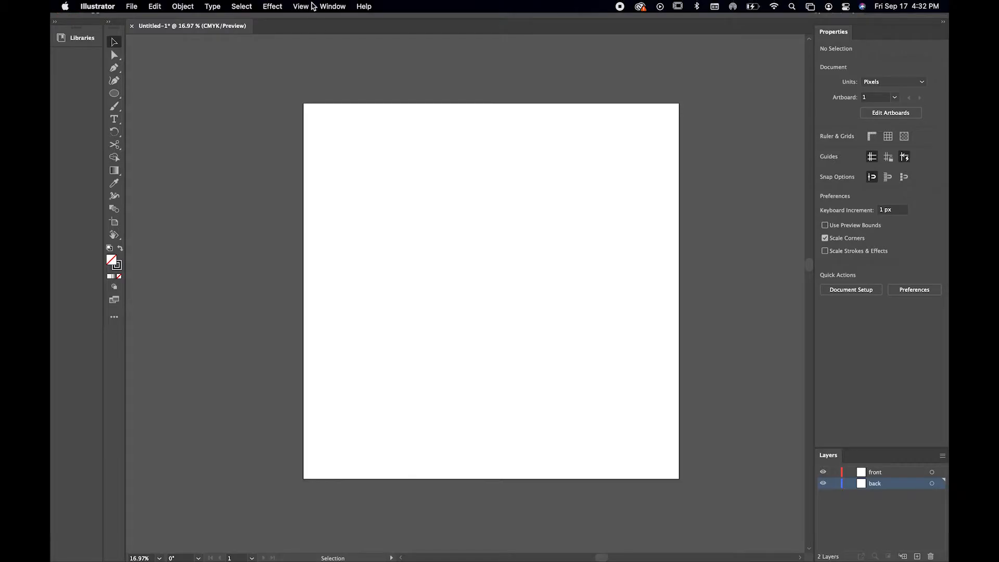
left_click(328, 6)
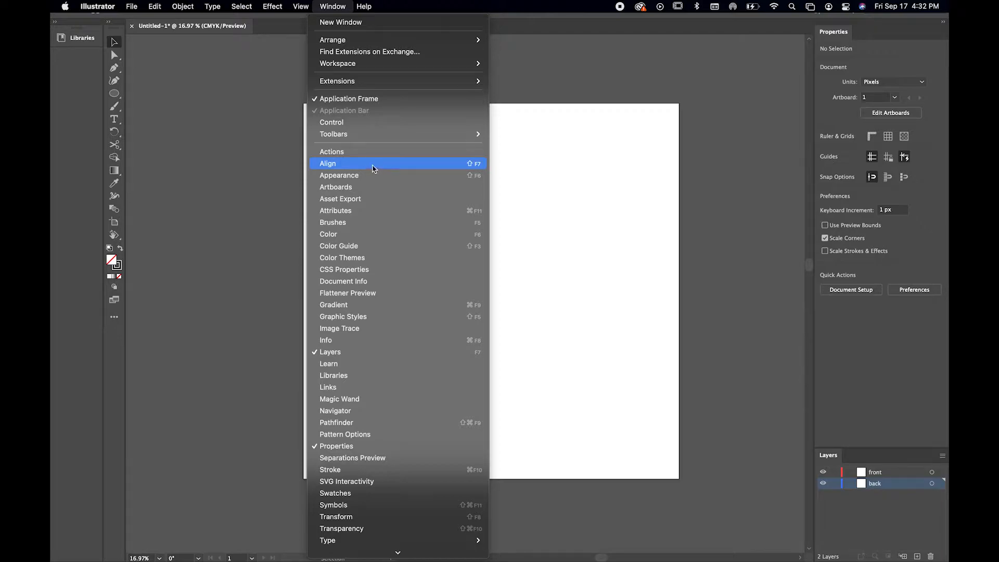
left_click(332, 123)
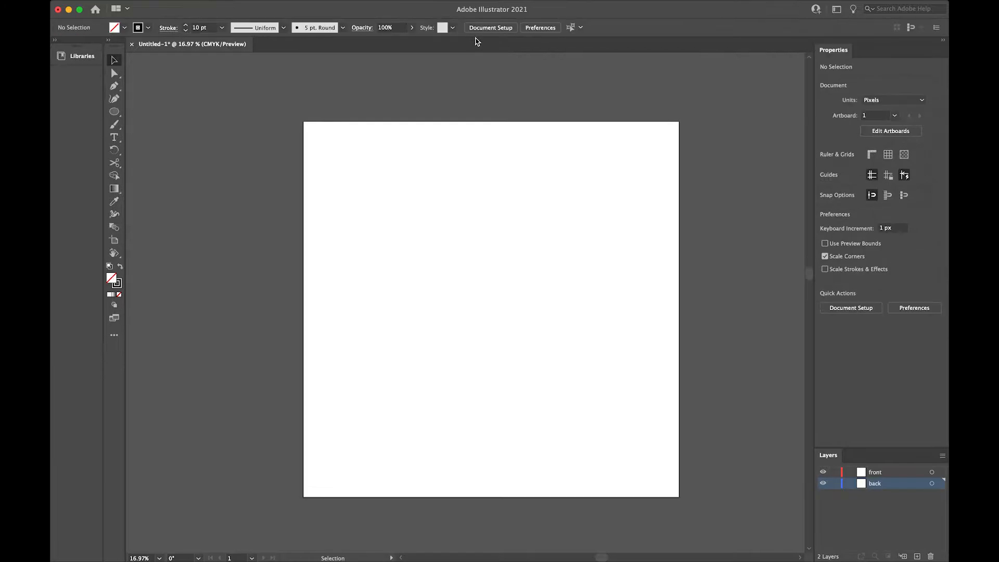
Draw a trial rectangle near the artboard's upper-left corner and delete it
key("m")
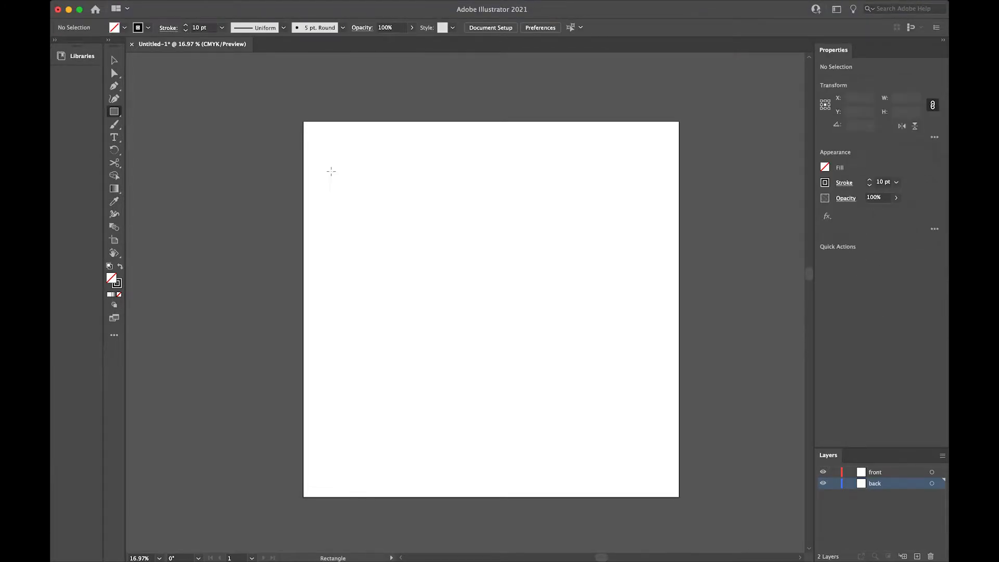
left_click_drag(331, 171, 401, 296)
left_click(114, 58)
key("Delete")
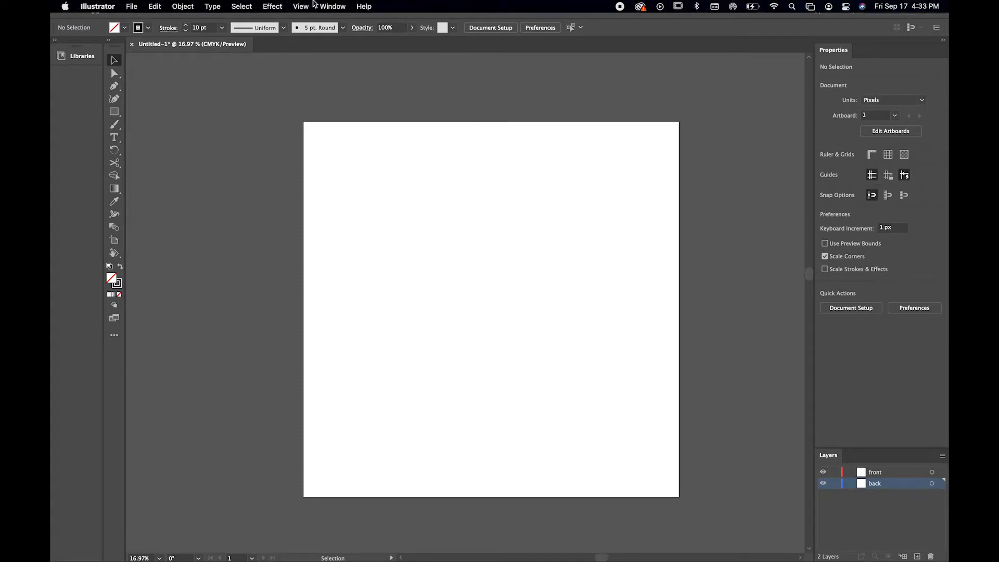
Show the Appearance panel, make it taller and dock it in the same group as Properties
left_click(332, 6)
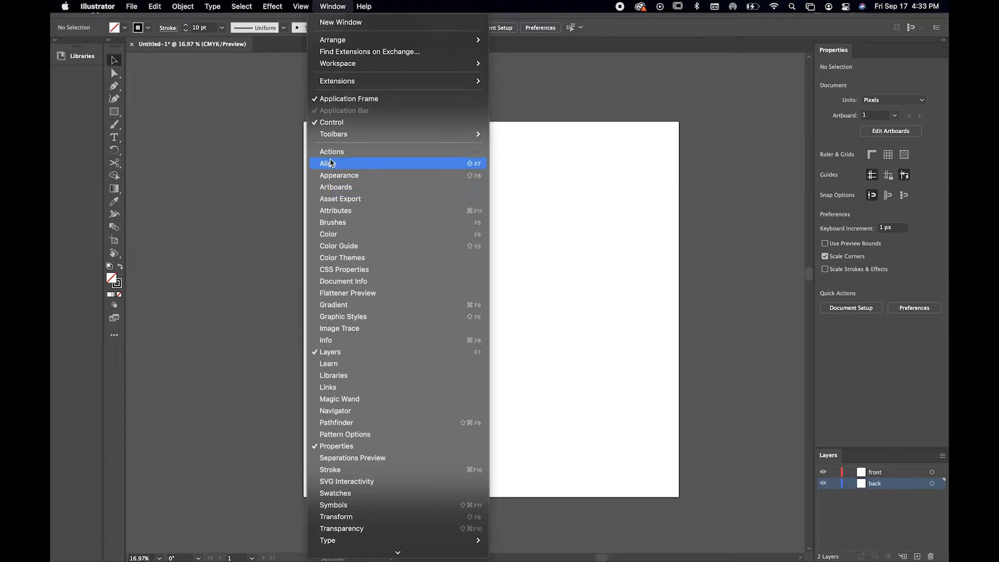
left_click(332, 177)
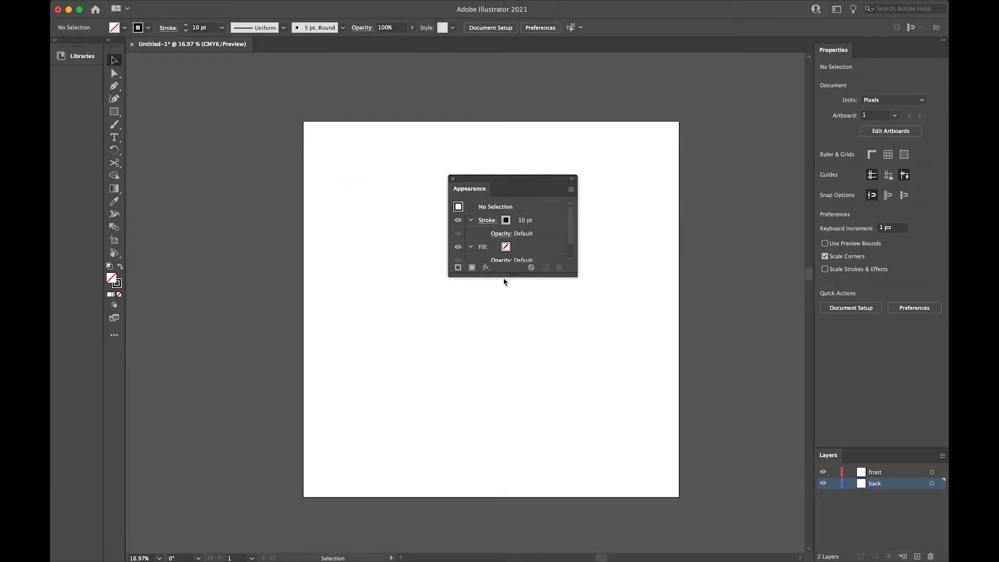
left_click_drag(503, 276, 503, 412)
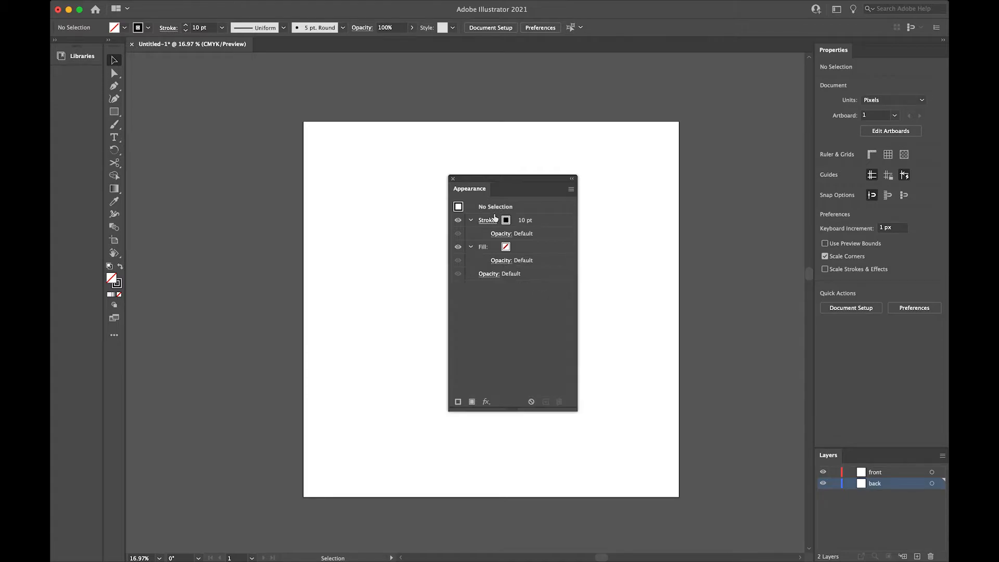
left_click_drag(467, 185, 854, 46)
left_click(859, 50)
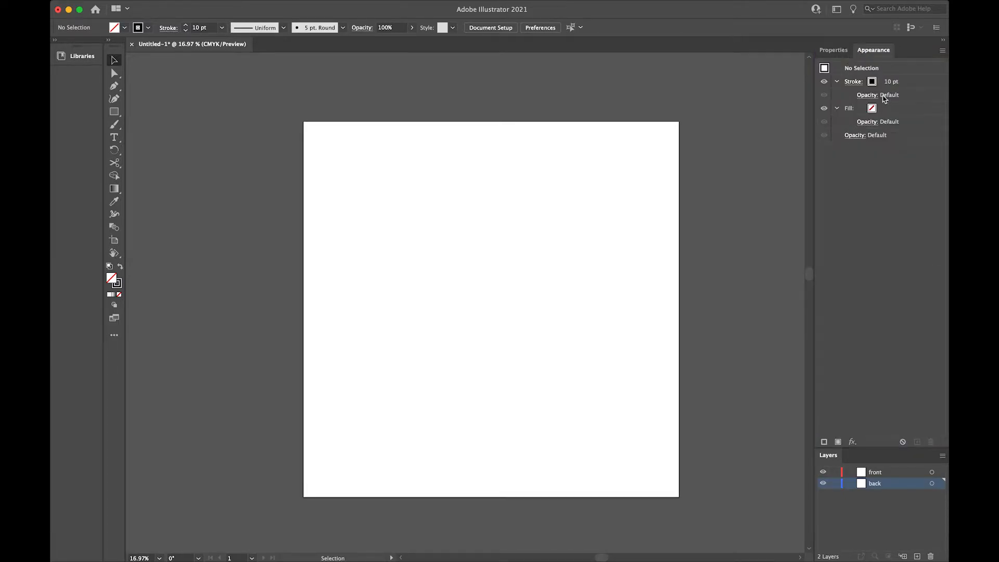
Draw an unfilled square with a 10 pt black stroke in the upper middle of the artboard
key("m")
left_click_drag(427, 222, 498, 293)
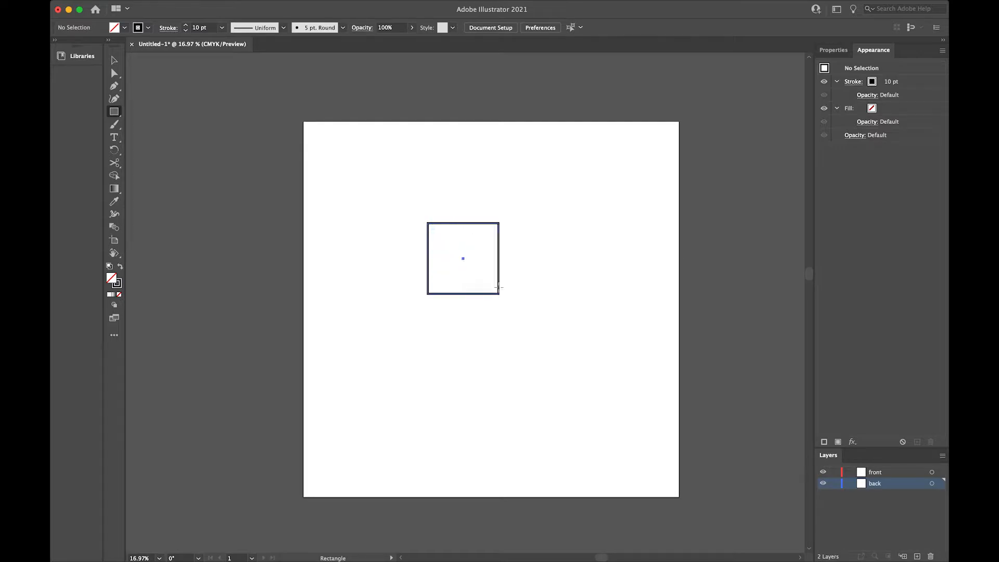
key("v")
Add a second stroke to the square, coloured light blue with a weight of 19 pt
left_click(875, 82)
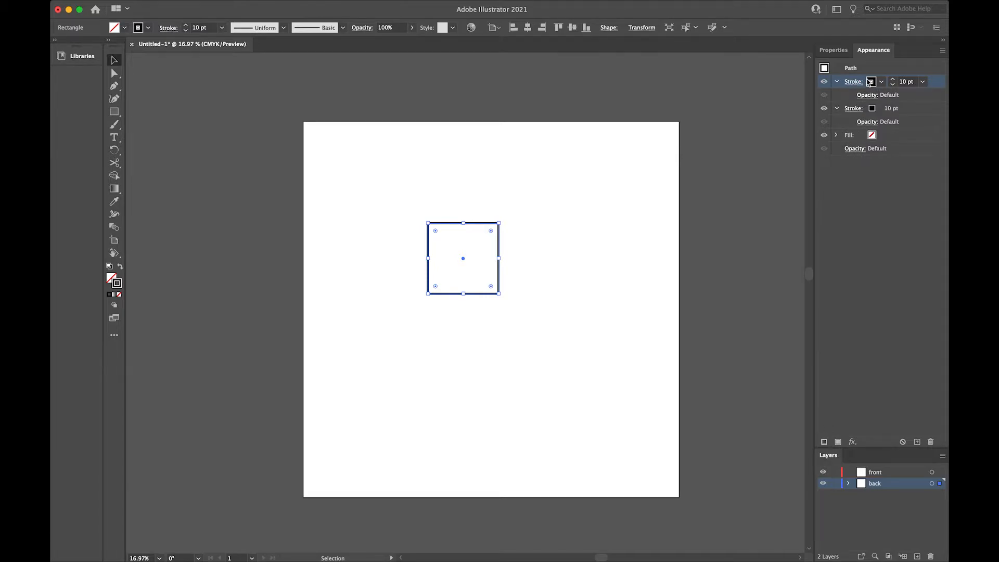
left_click(872, 82)
left_click(820, 106)
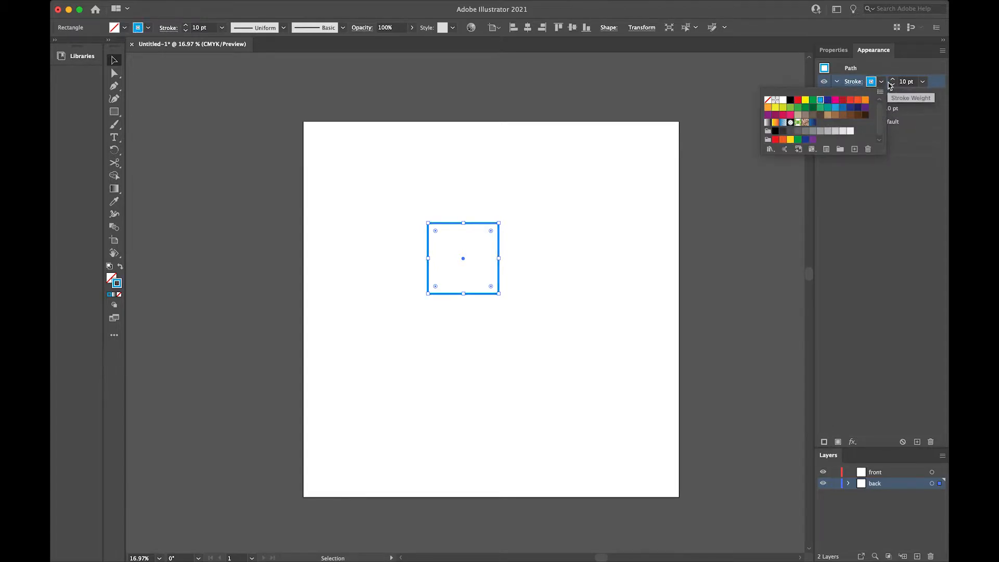
left_click(893, 80)
left_click(892, 79)
left_click(892, 80)
left_click(892, 79)
left_click(892, 80)
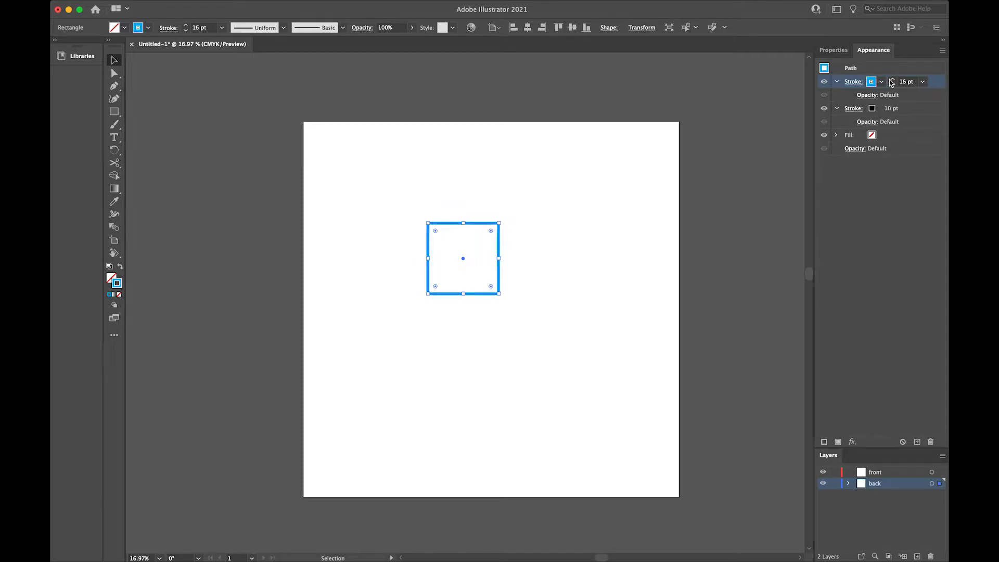
left_click(892, 80)
left_click(892, 79)
left_click(892, 79)
left_click(892, 79)
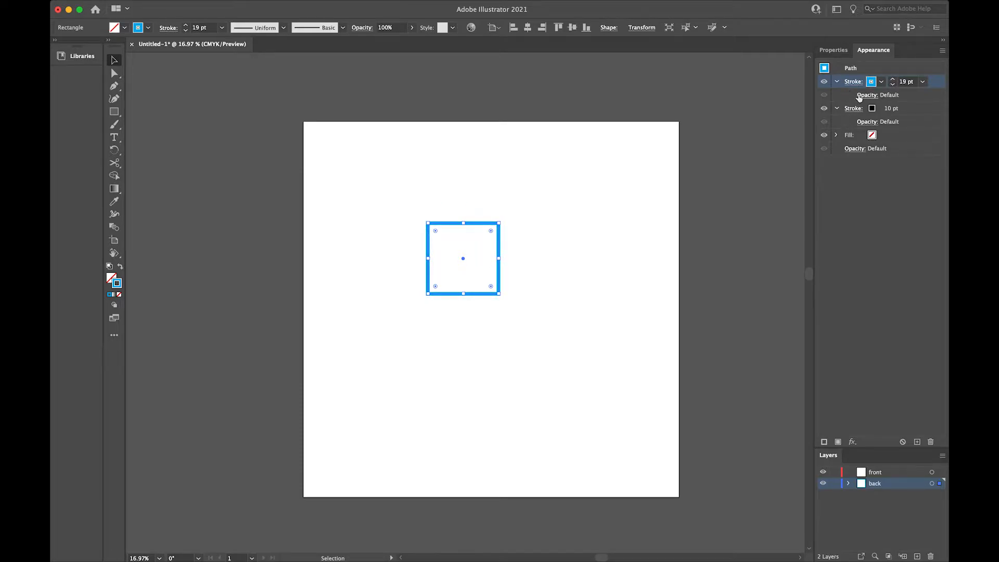
Move the blue 19 pt stroke beneath the black stroke in the square's appearance order
mouse_move(936, 89)
left_mouse_down()
mouse_move(929, 121)
mouse_move(925, 103)
mouse_move(910, 125)
mouse_move(893, 127)
left_mouse_up()
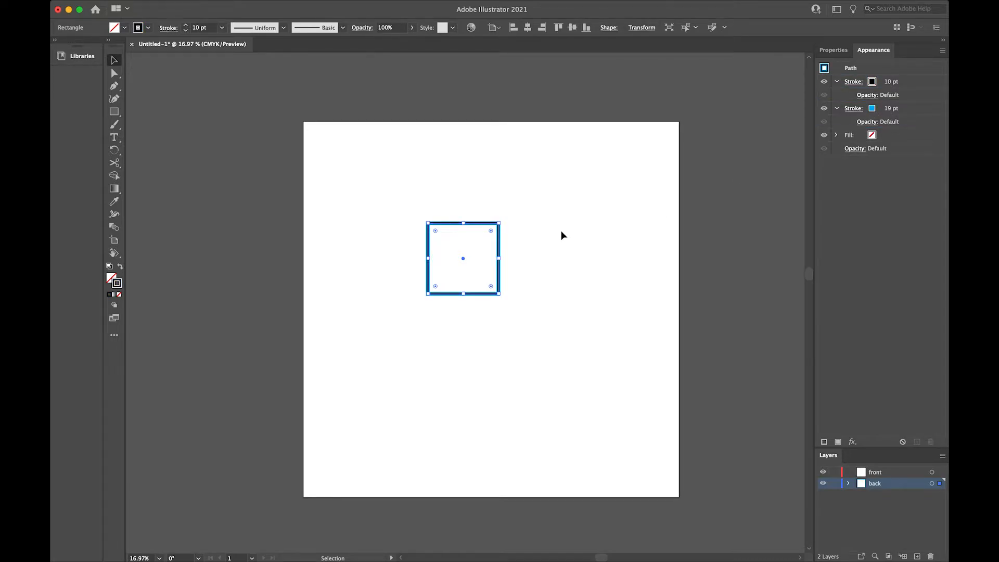
key("super+1")
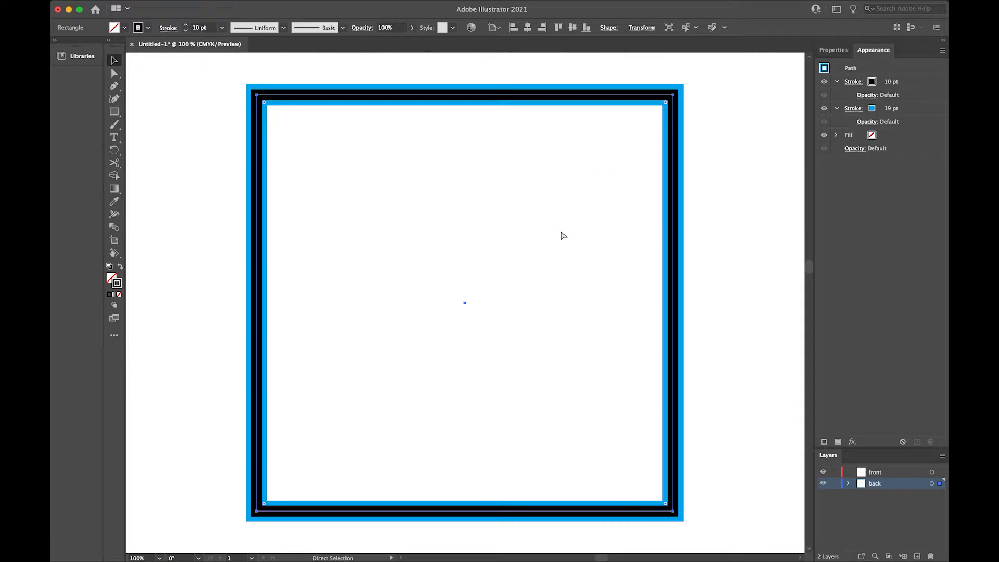
key("super+minus")
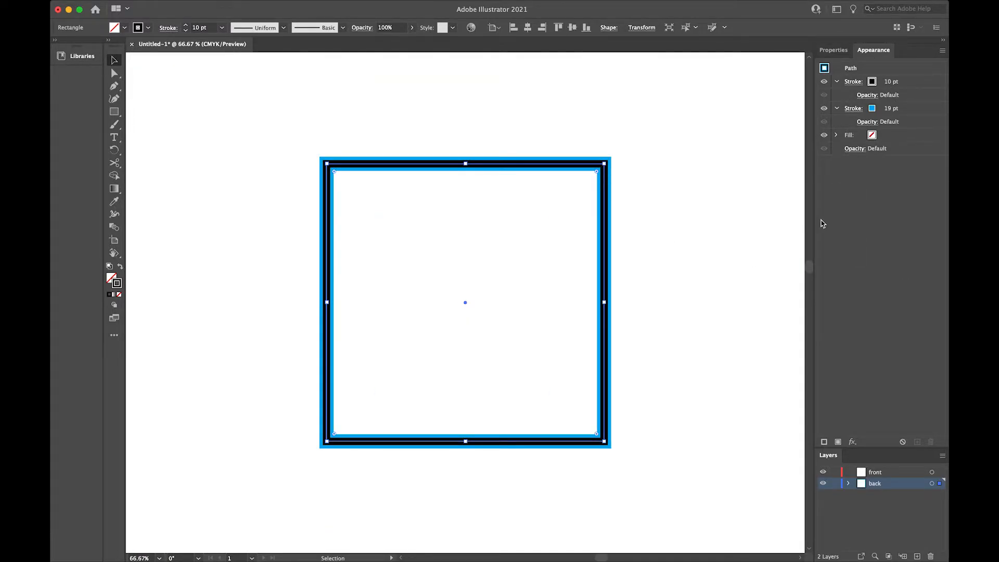
Show the Stroke panel, dock it between Appearance and Layers, and close the leftover Transparency panel
left_click(332, 6)
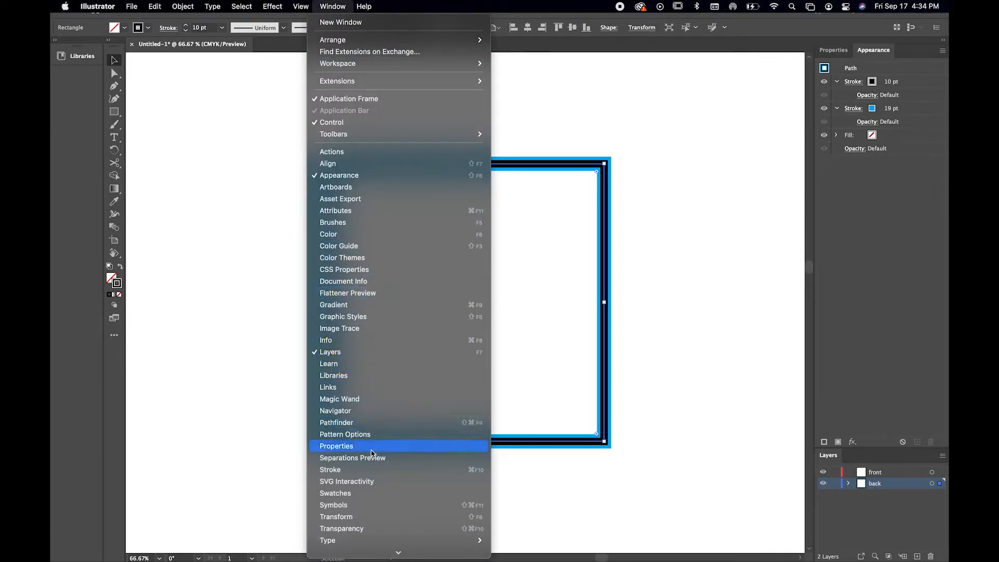
left_click(373, 470)
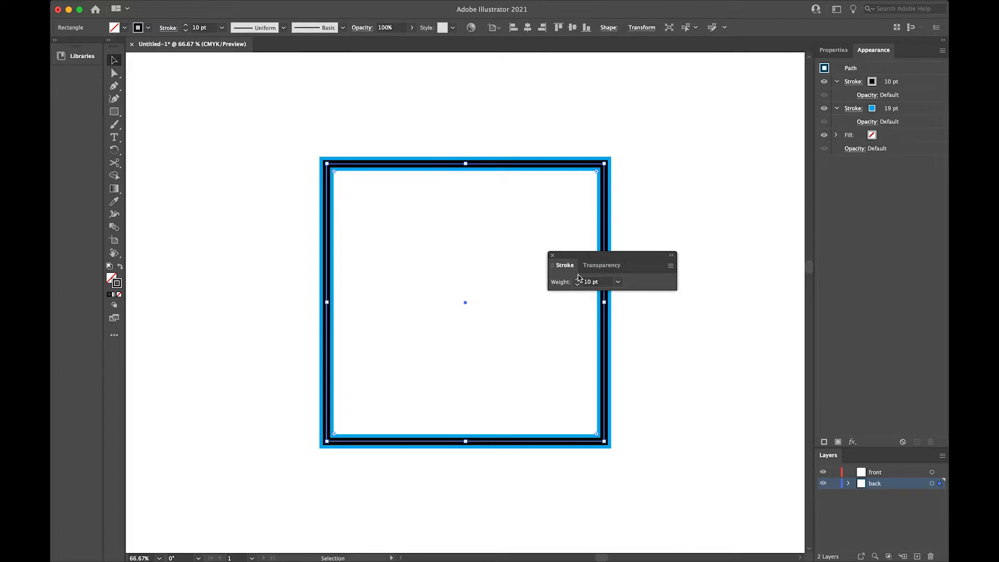
mouse_move(564, 269)
left_mouse_down()
mouse_move(729, 396)
mouse_move(835, 447)
left_mouse_up()
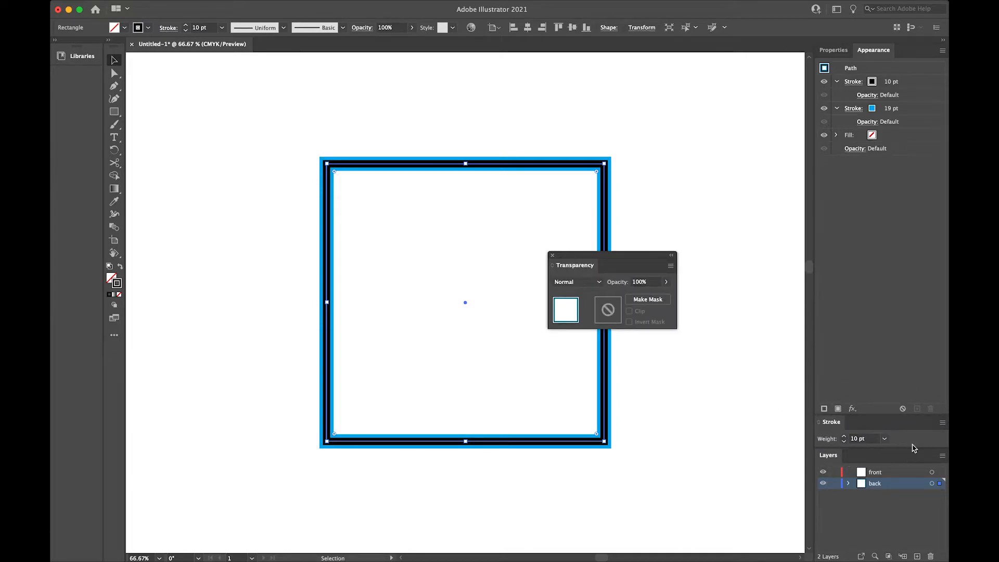
left_click(553, 257)
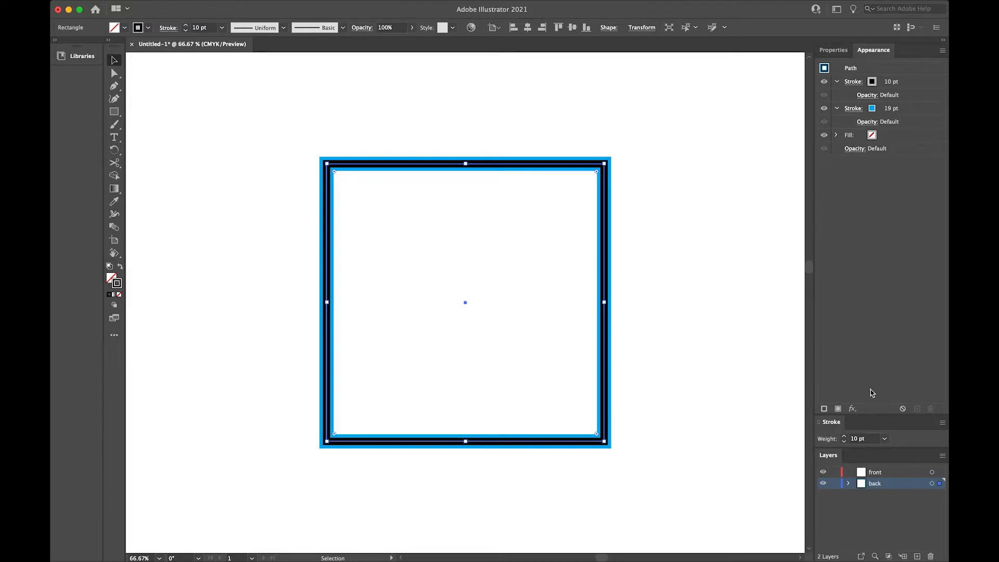
Make more room for the docked Stroke and Layers panels and show all the stroke options
left_click_drag(882, 414, 888, 348)
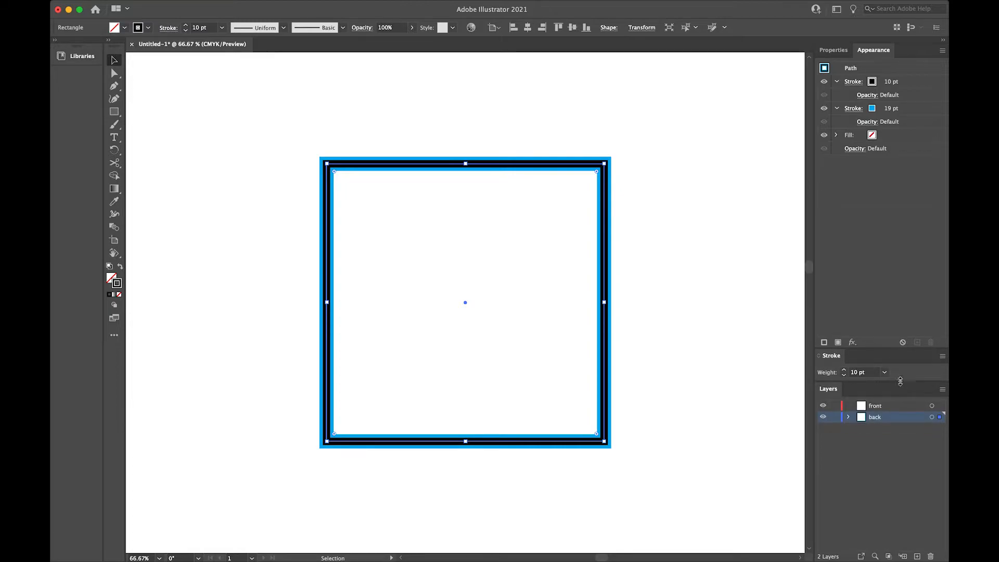
mouse_move(900, 383)
left_mouse_down()
mouse_move(901, 419)
mouse_move(906, 387)
left_mouse_up()
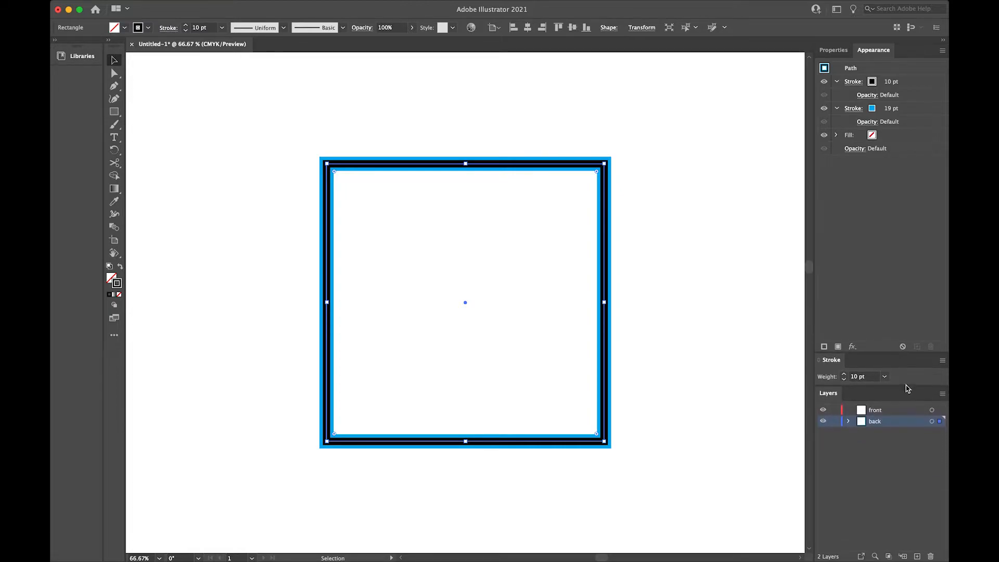
left_click(941, 363)
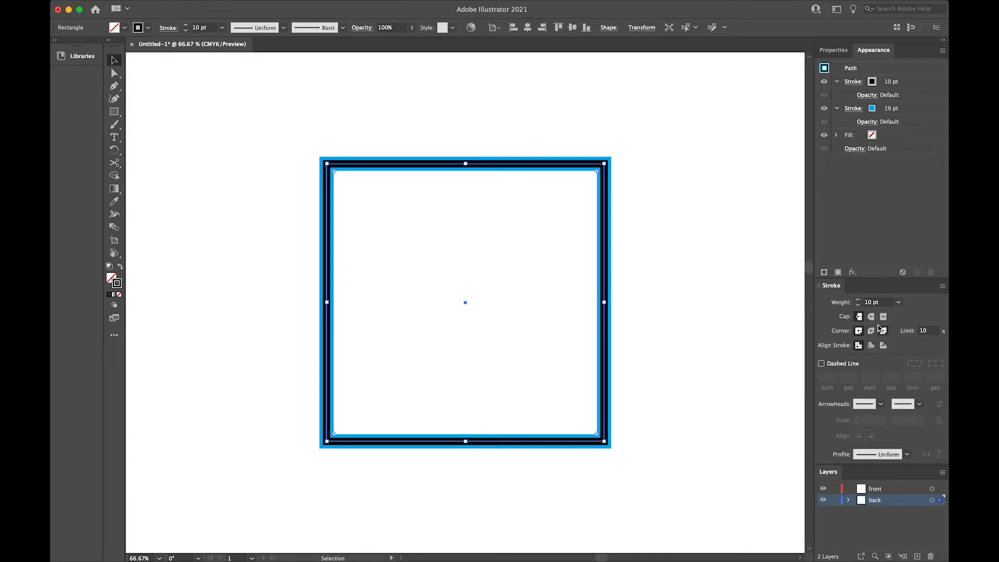
Align the square's black 10 pt stroke to the inside of its path
left_click(923, 79)
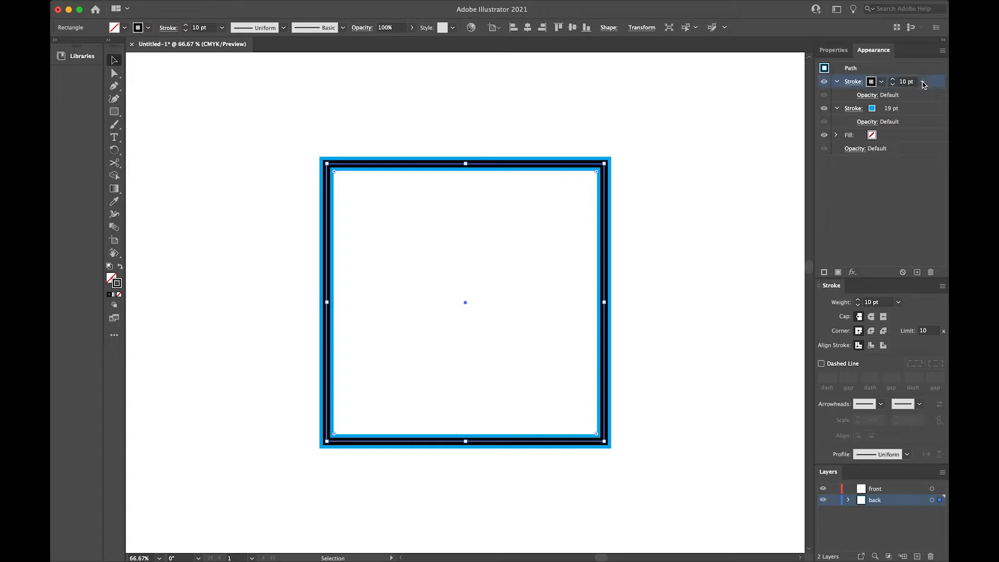
left_click(872, 345)
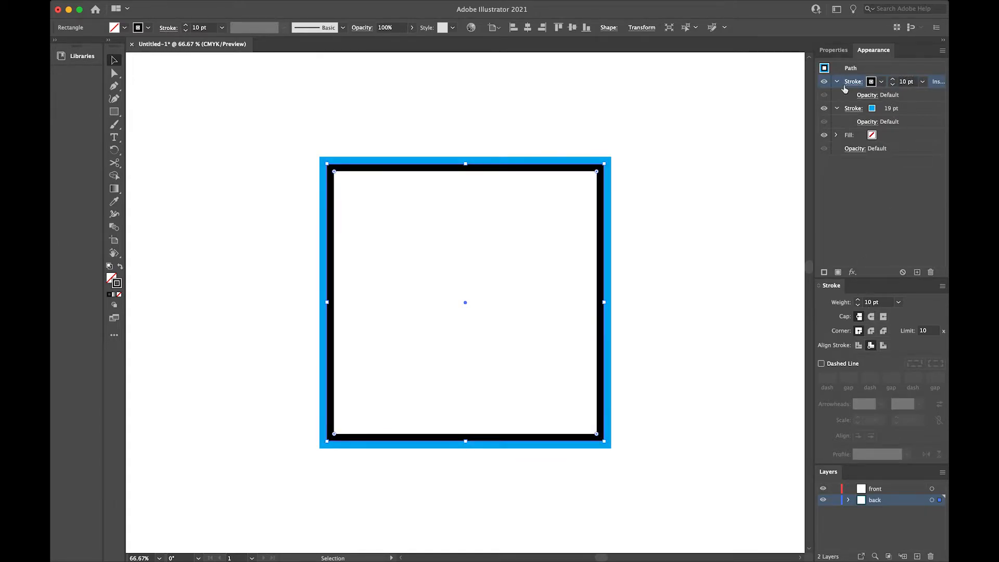
Align the square's blue stroke to the outside of its path and set its weight to 15 pt
left_click(922, 111)
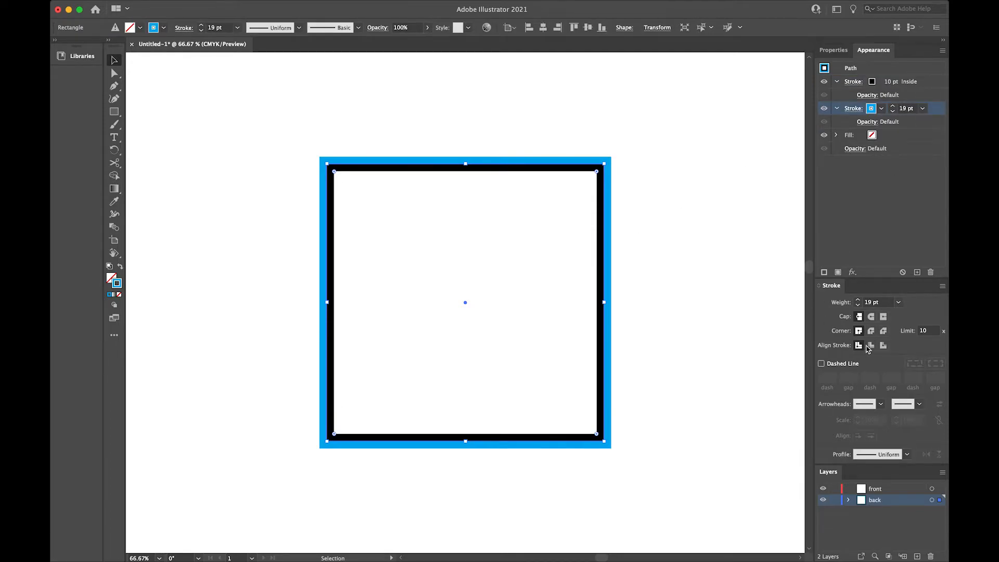
left_click(883, 345)
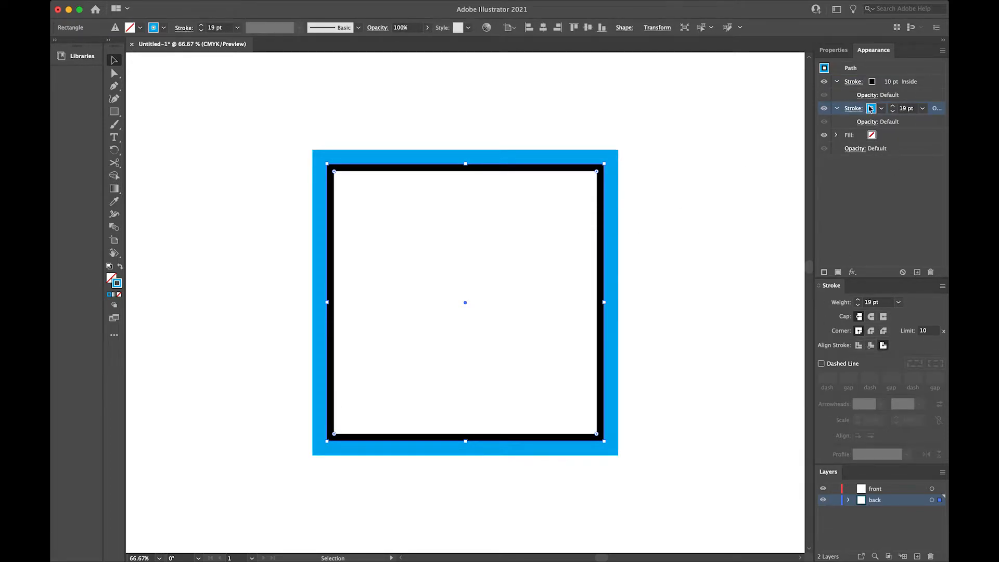
left_click(893, 111)
left_click(894, 111)
left_click(893, 111)
left_click(893, 111)
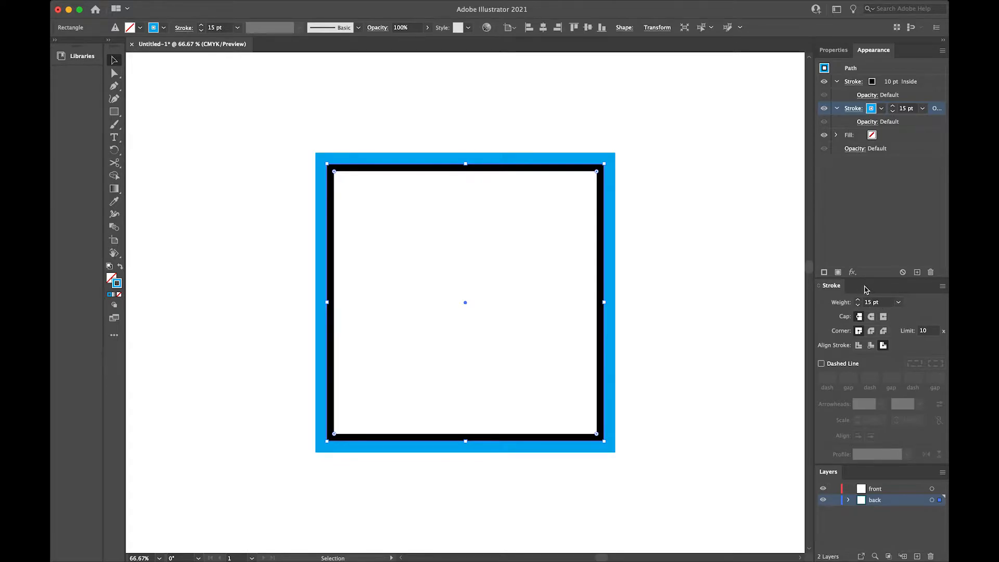
Show the Pathfinder panel and dock it in the same group as Stroke
left_click(328, 6)
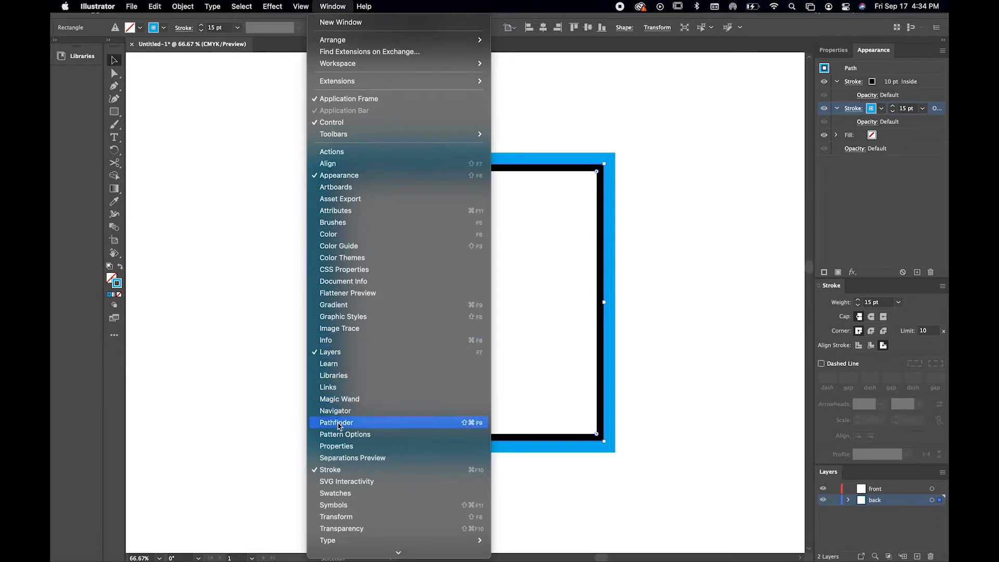
left_click(338, 422)
mouse_move(177, 379)
left_mouse_down()
mouse_move(810, 317)
mouse_move(865, 291)
left_mouse_up()
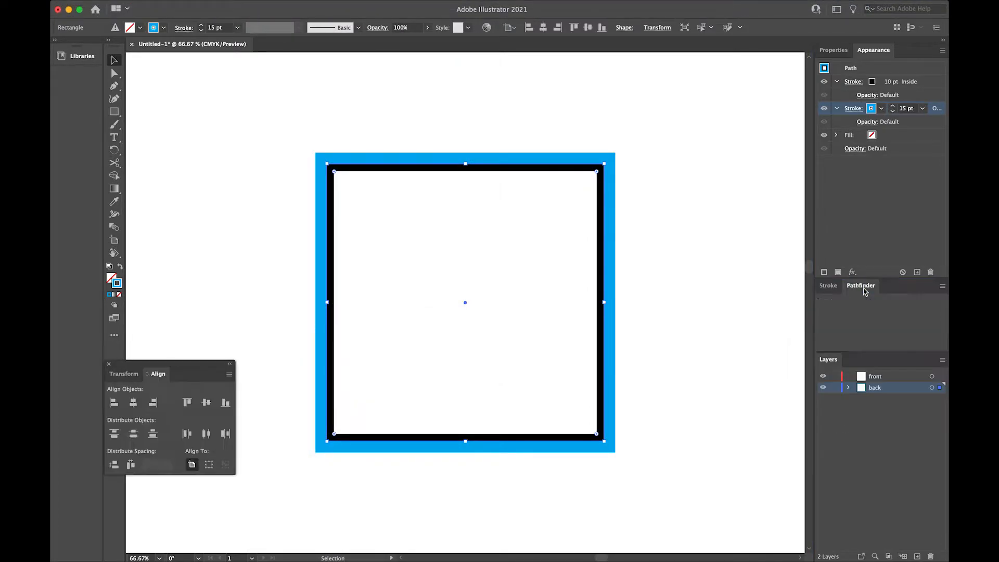
Draw a second, smaller blue-outlined square overlapping the upper-left corner of the first square
left_click(114, 111)
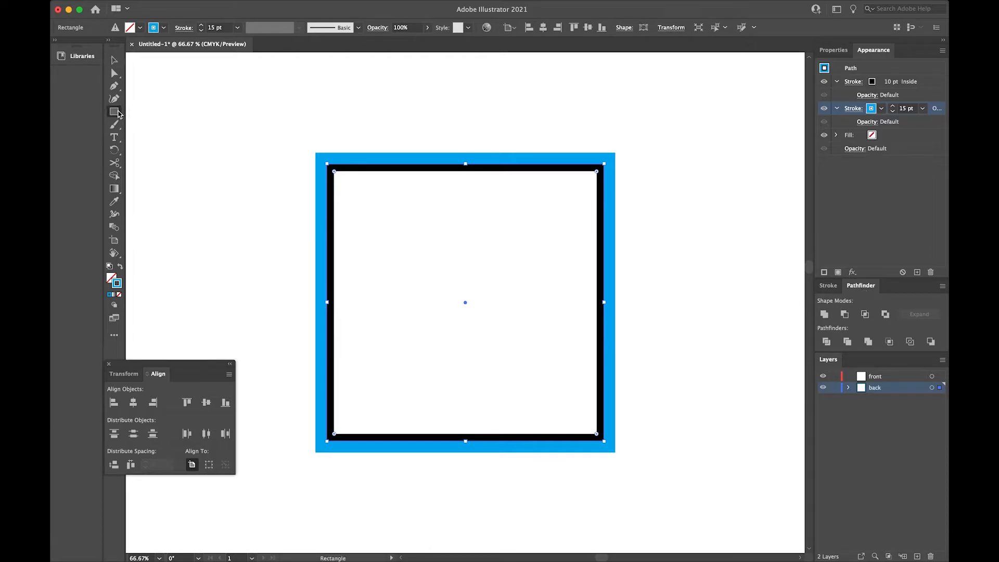
mouse_move(222, 123)
left_mouse_down()
mouse_move(424, 314)
mouse_move(439, 300)
left_mouse_up()
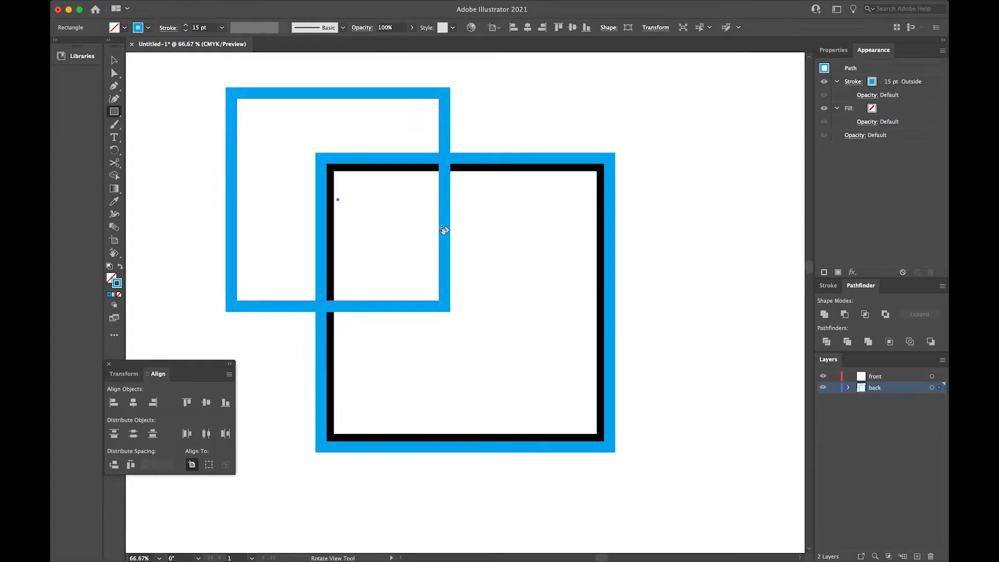
key("v")
Try uniting the two overlapping squares with Pathfinder and undo the union
left_click_drag(601, 92, 345, 218)
left_click(824, 314)
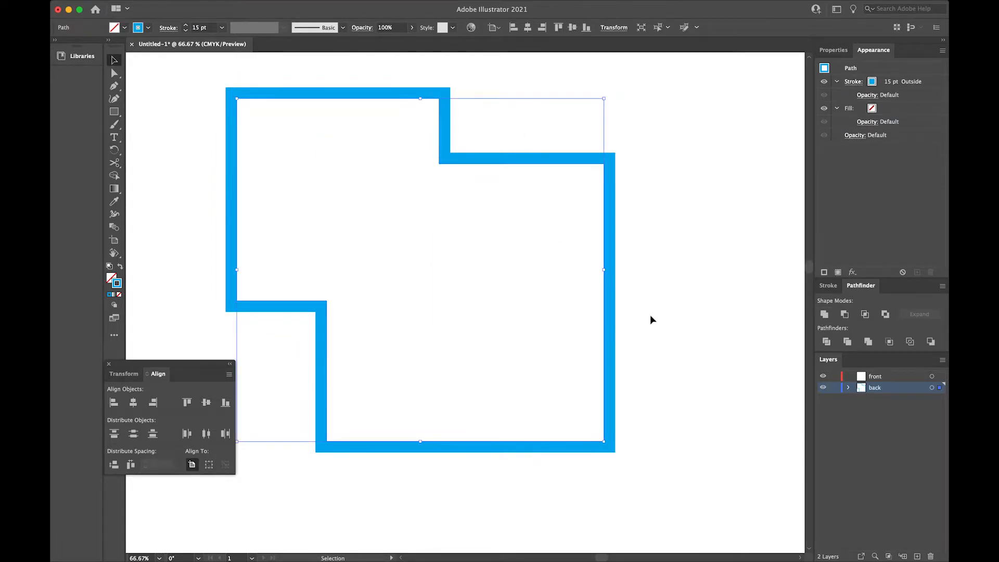
left_click(651, 316)
left_click(616, 323)
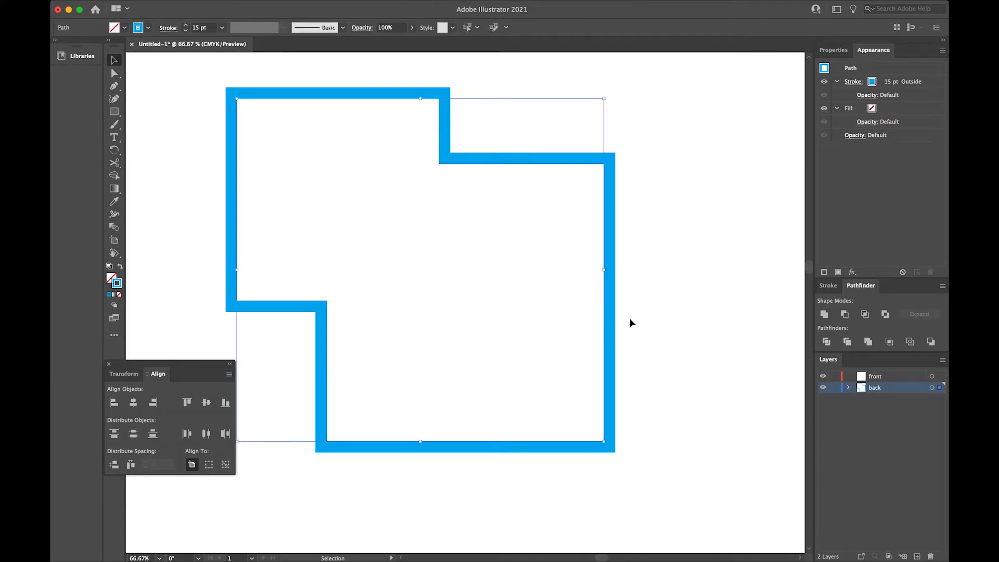
key("super+z")
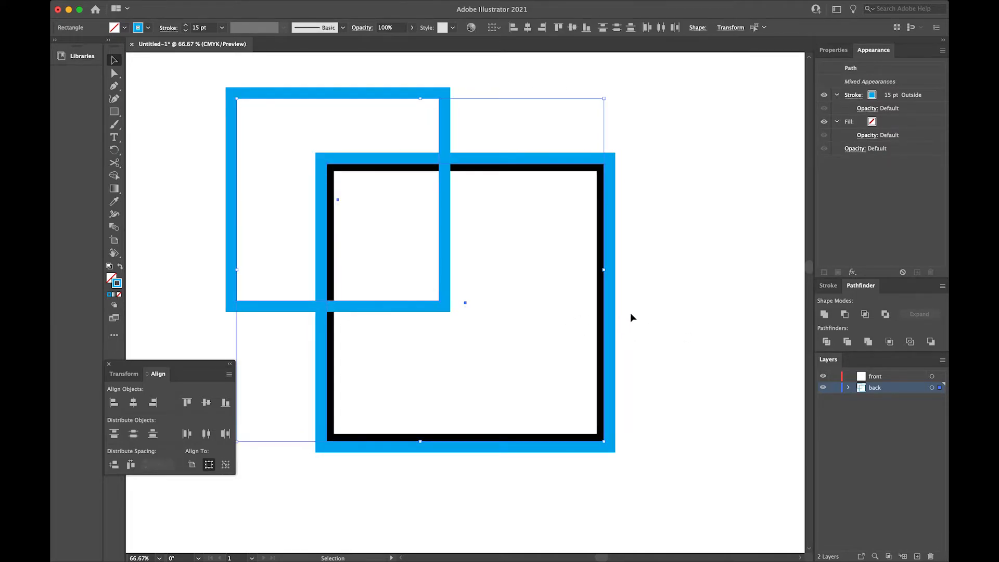
Move the smaller blue square clear of the black-and-blue square and duplicate it diagonally so the two copies overlap
left_click_drag(447, 203, 752, 276)
key("super+minus")
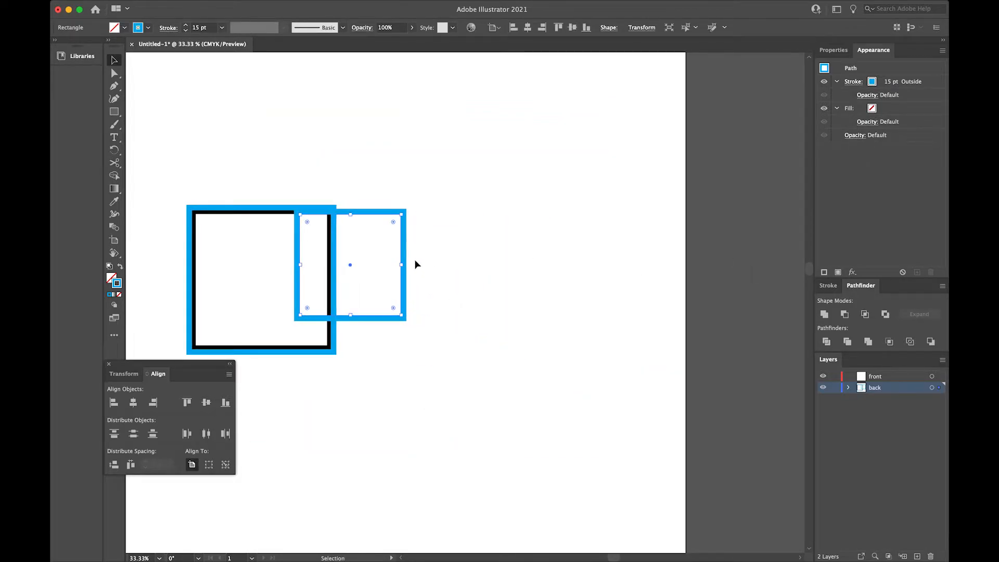
left_click_drag(404, 257, 572, 307)
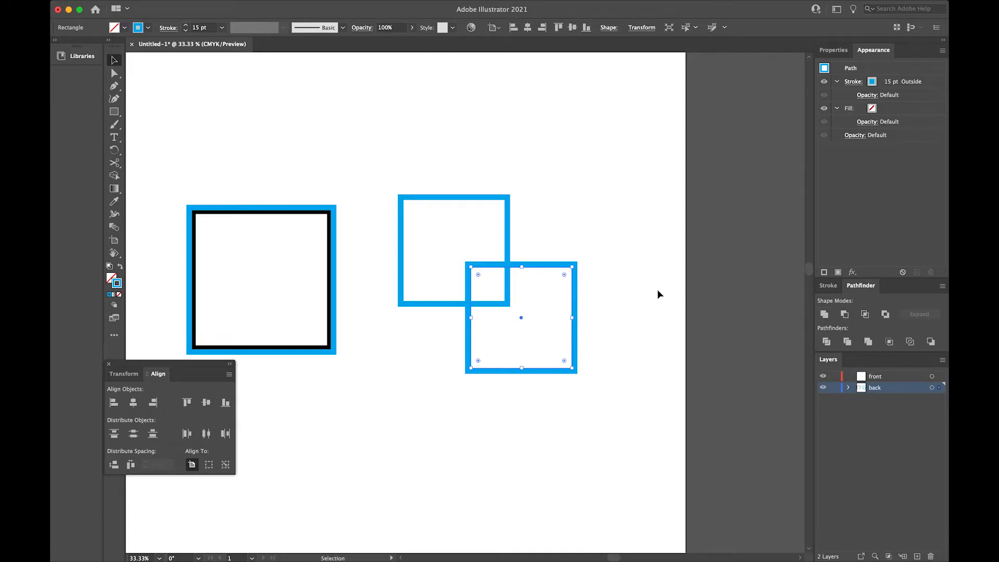
Unite the two overlapping blue squares into one shape with Pathfinder
key("super+a")
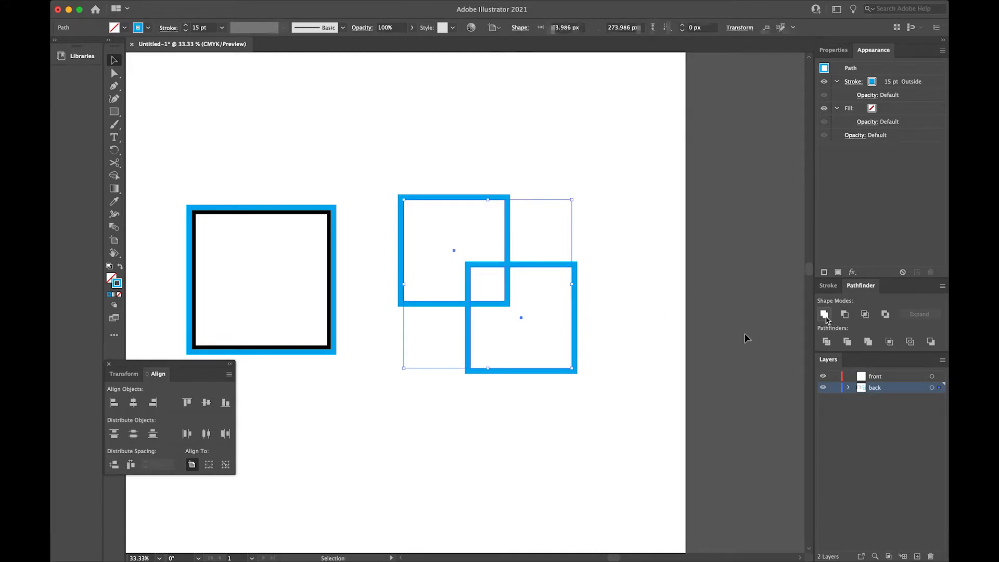
left_click(824, 314)
left_click(829, 286)
left_click(862, 286)
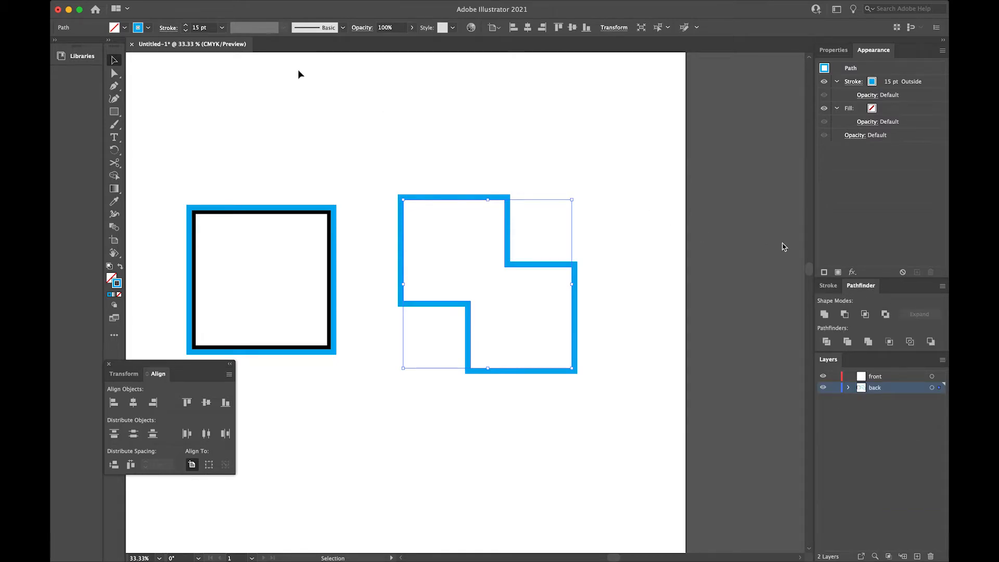
Show the Artboards panel, dock it with Layers, and dock Asset Export in the Properties and Appearance group
left_click(329, 7)
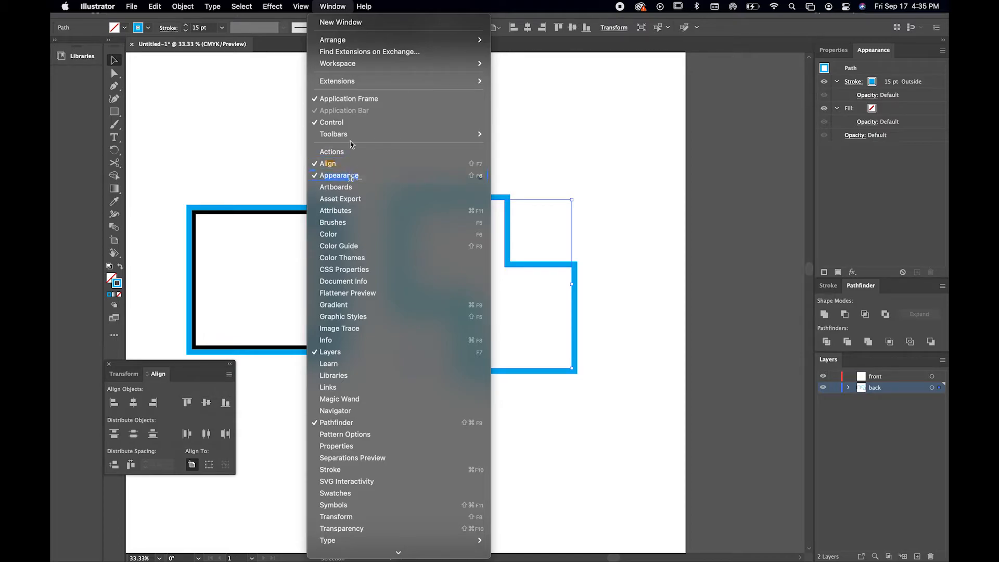
left_click(348, 189)
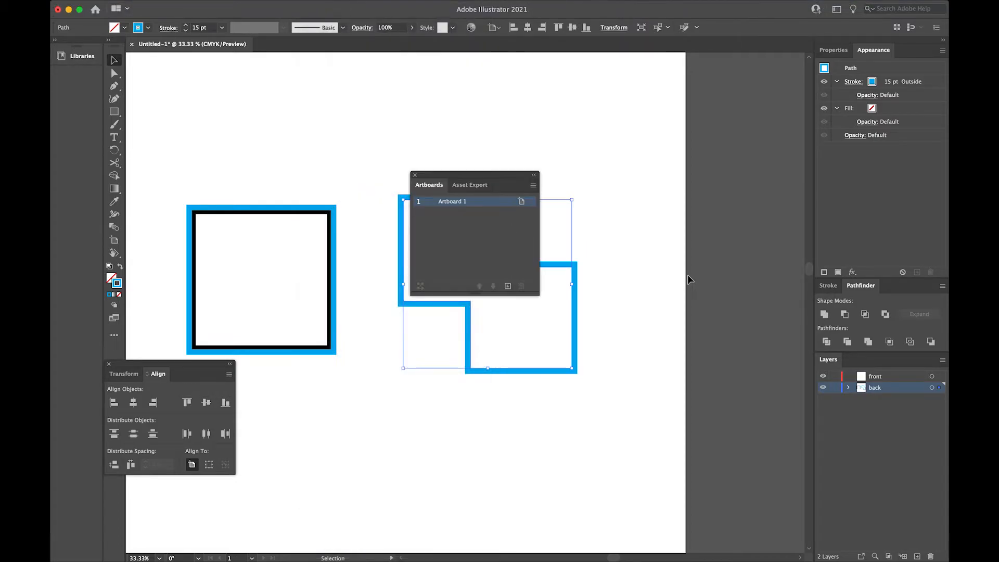
left_click_drag(428, 187, 861, 363)
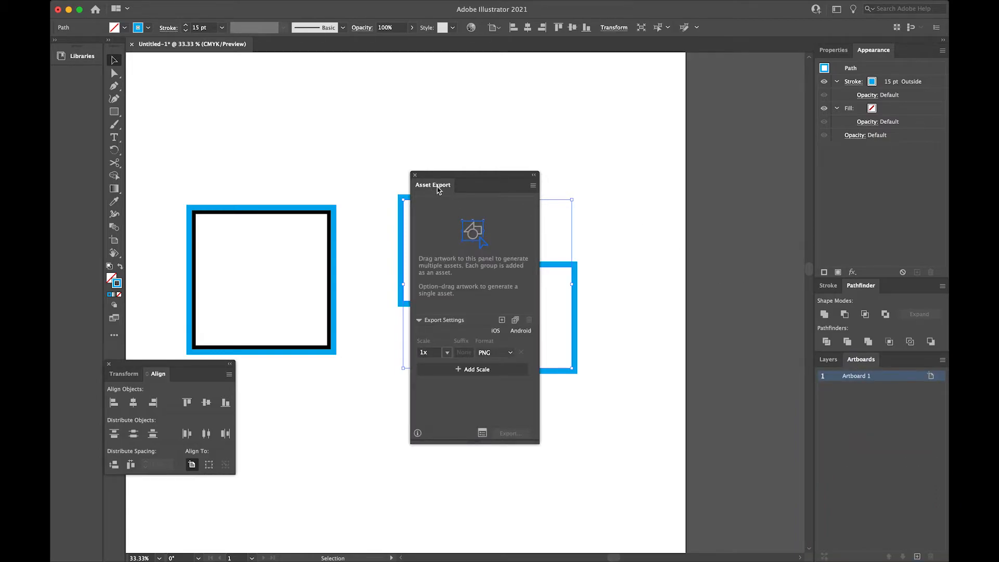
left_click_drag(430, 190, 904, 56)
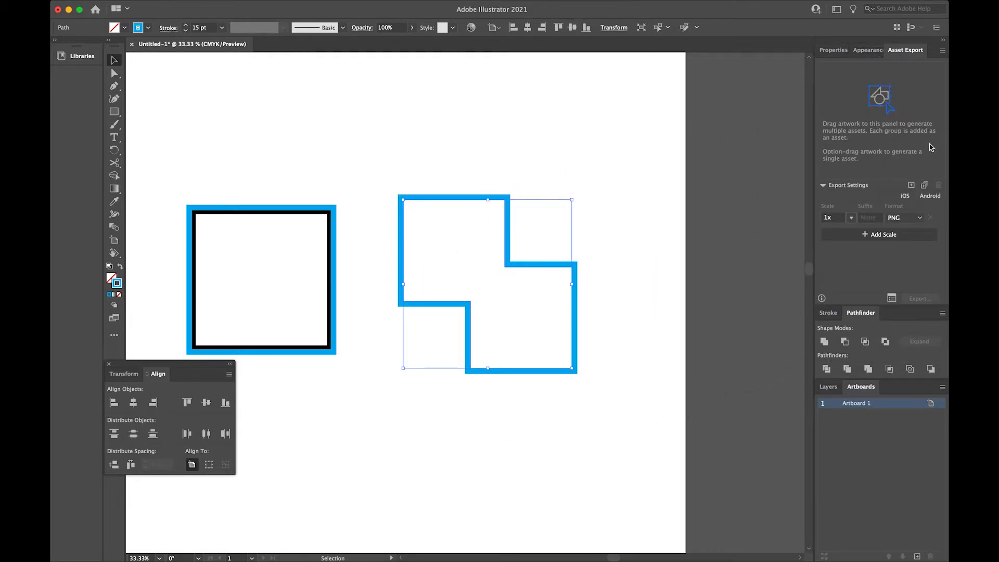
left_click(856, 58)
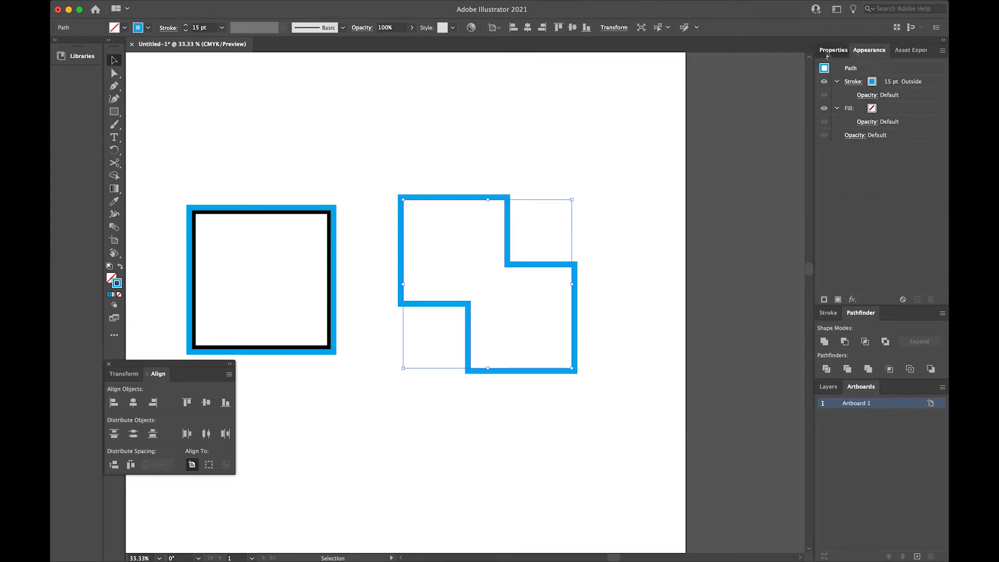
left_click(830, 52)
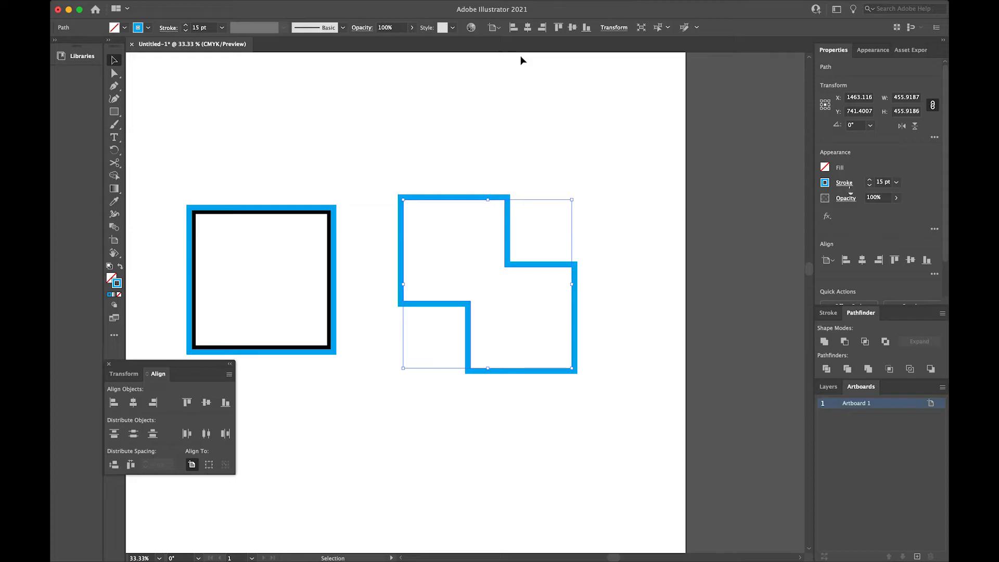
Show the Brushes panel, dock it in its own column beside Properties, and collapse it to an icon
mouse_move(436, 2)
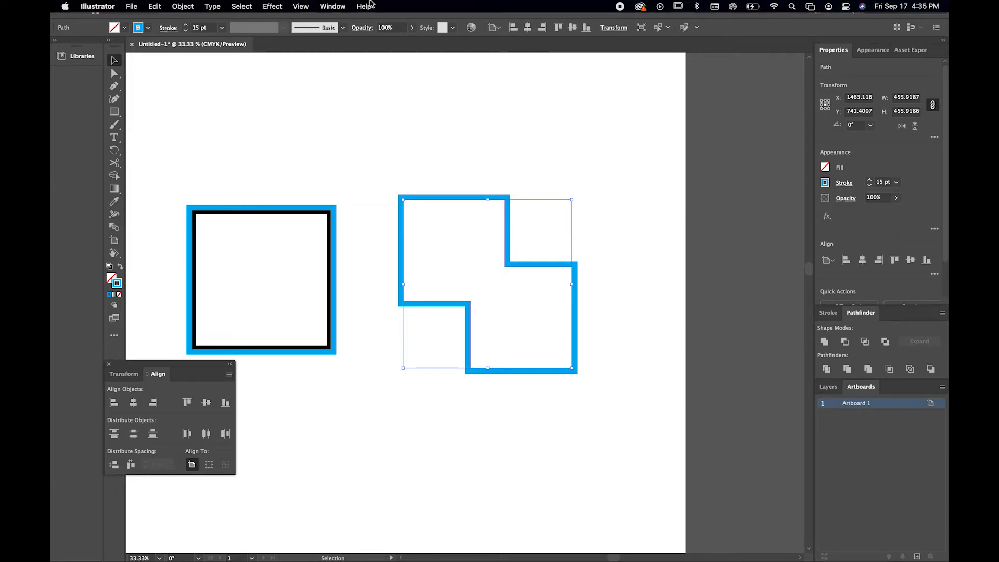
left_click(334, 6)
left_click(322, 224)
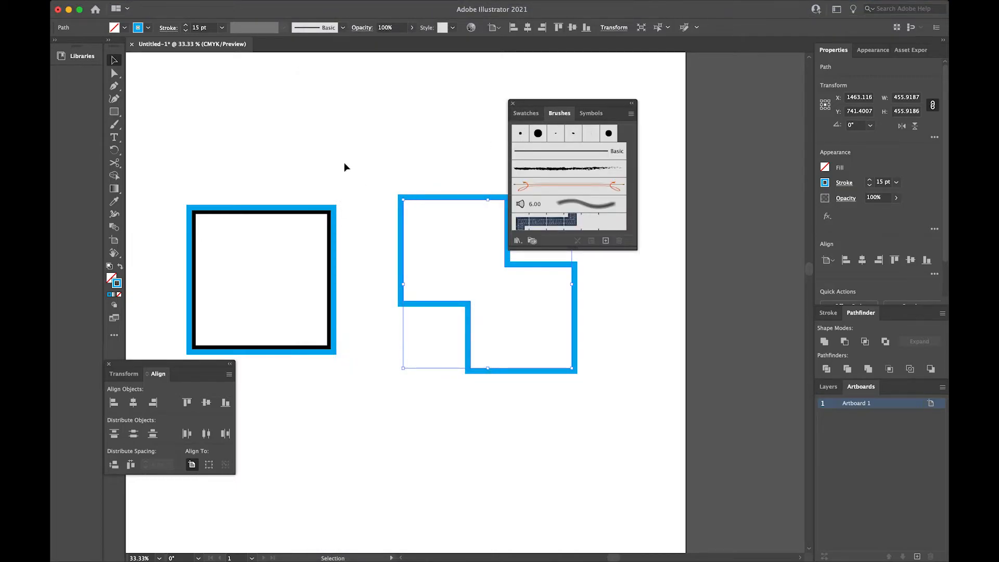
mouse_move(566, 116)
left_mouse_down()
mouse_move(772, 90)
mouse_move(810, 51)
mouse_move(781, 138)
left_mouse_up()
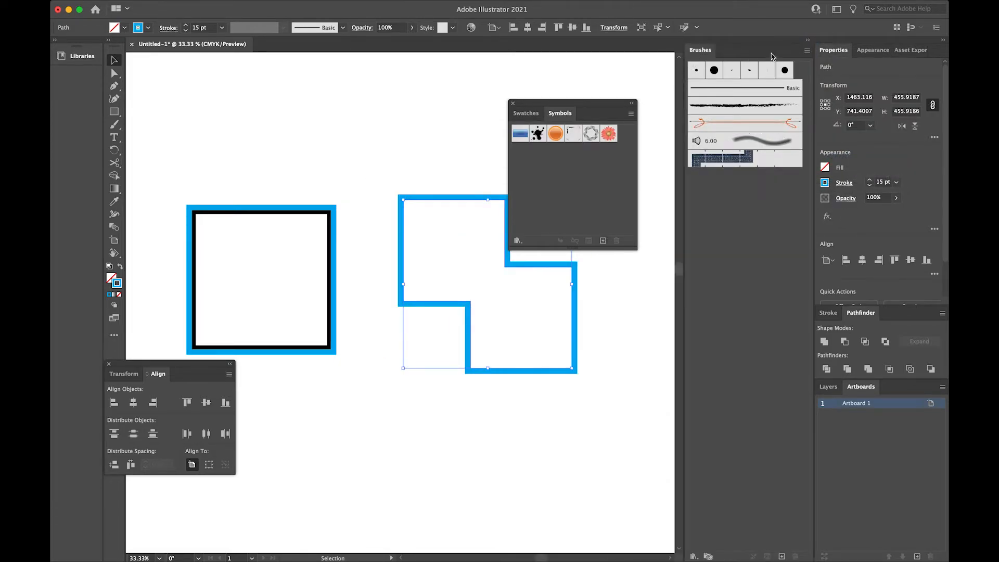
left_click(808, 41)
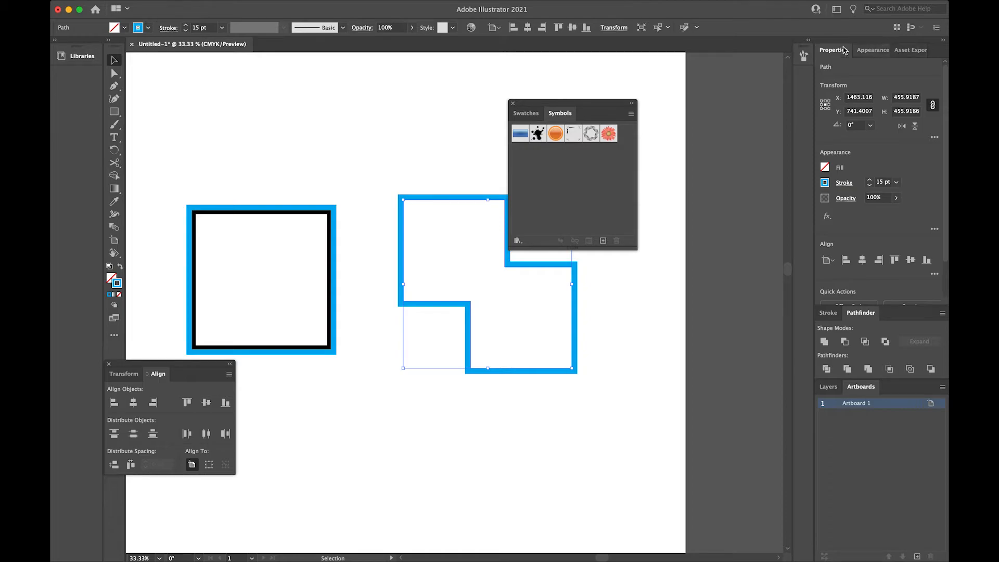
left_click(804, 55)
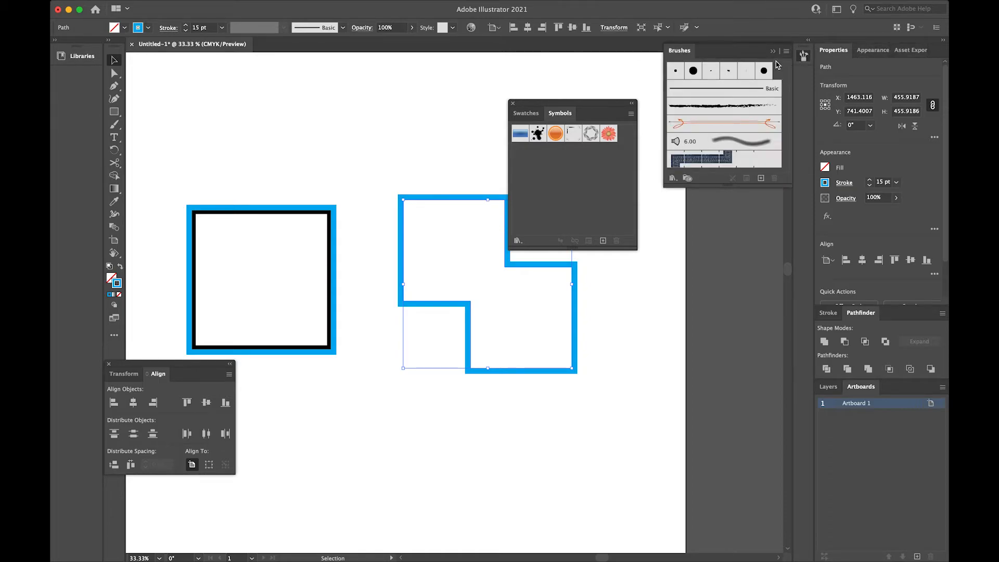
left_click(773, 53)
left_click(803, 56)
left_click(773, 52)
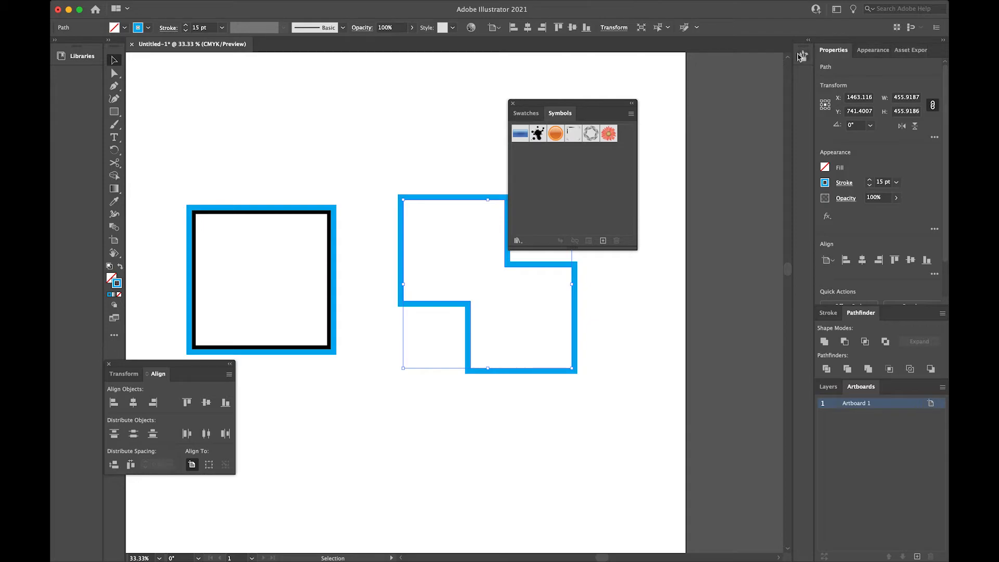
Dock Symbols as an icon below Brushes and add Swatches to the Properties, Appearance and Asset Export group
left_click_drag(563, 115, 802, 73)
left_click_drag(530, 121, 932, 57)
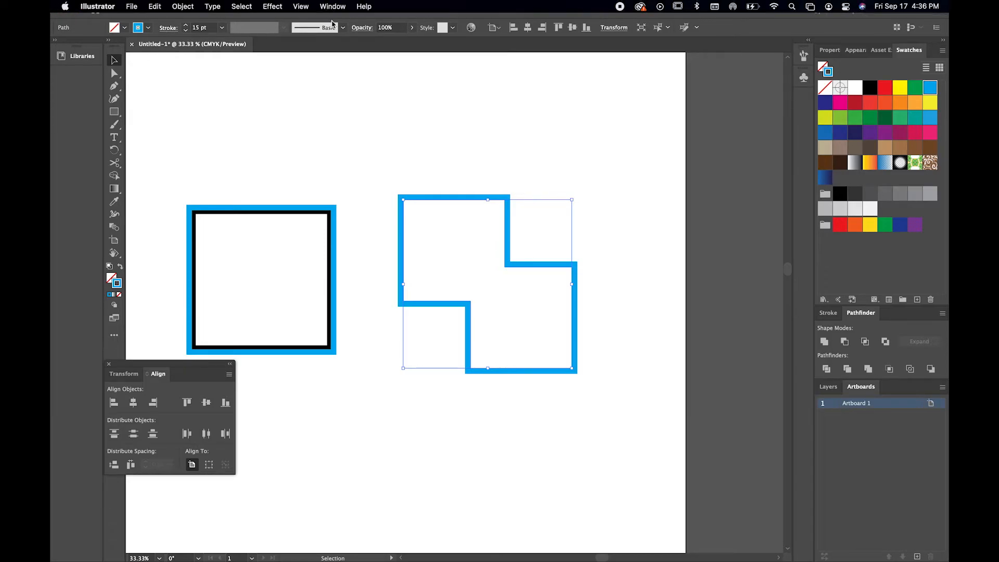
Show the Color panel, enlarge its color spectrum, and dock it in the same group as Swatches
left_click(333, 6)
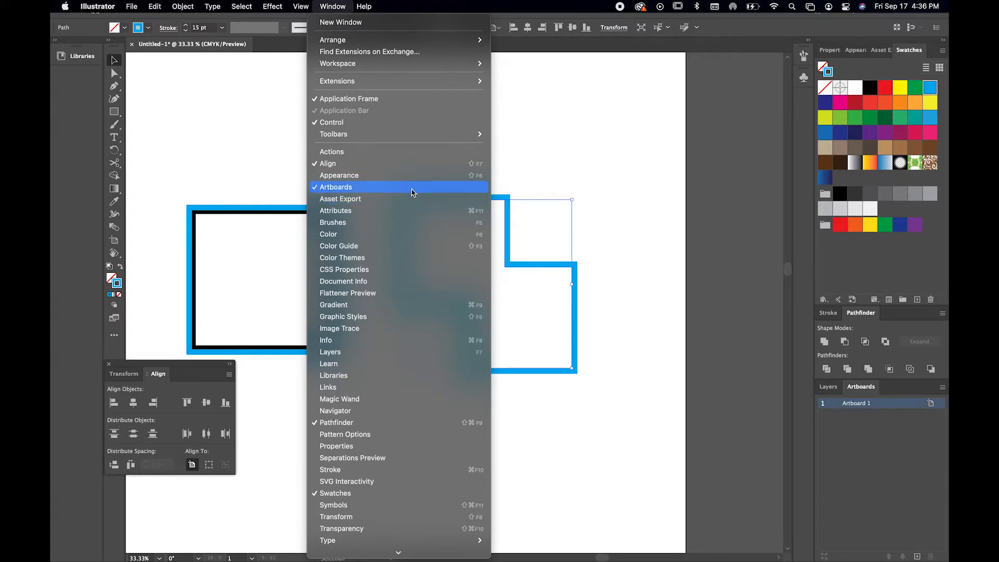
left_click(399, 239)
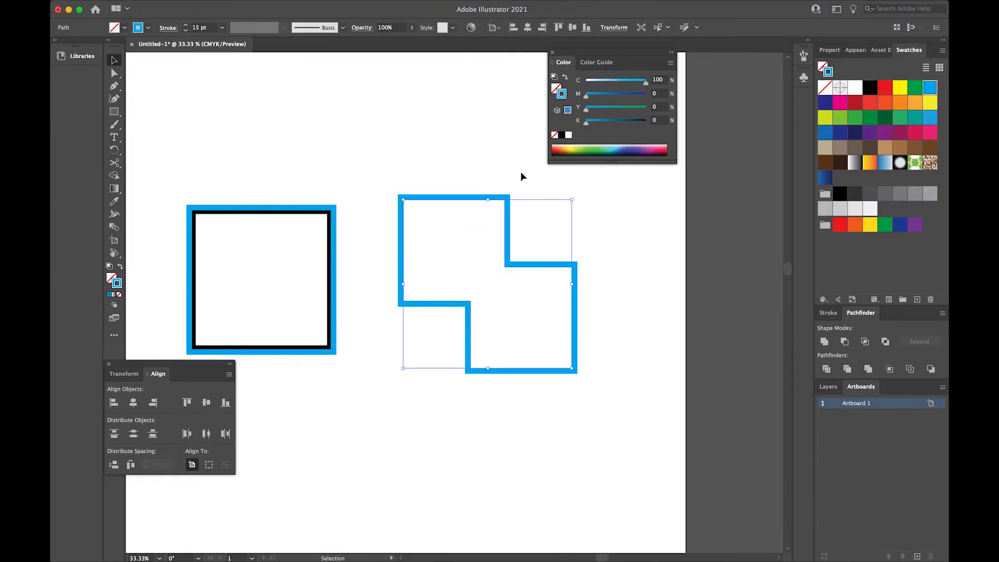
left_click_drag(621, 182, 589, 407)
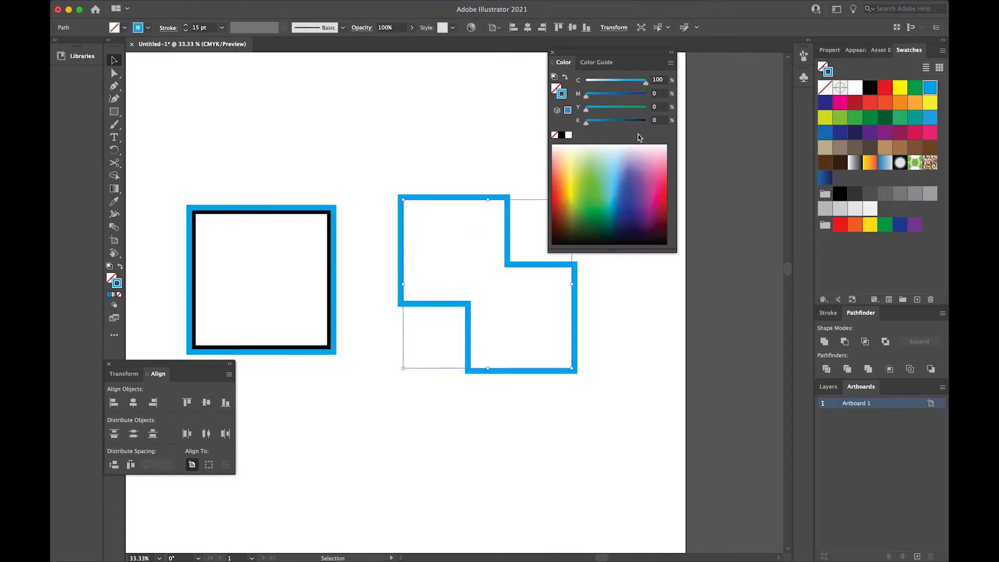
left_click_drag(564, 62, 915, 52)
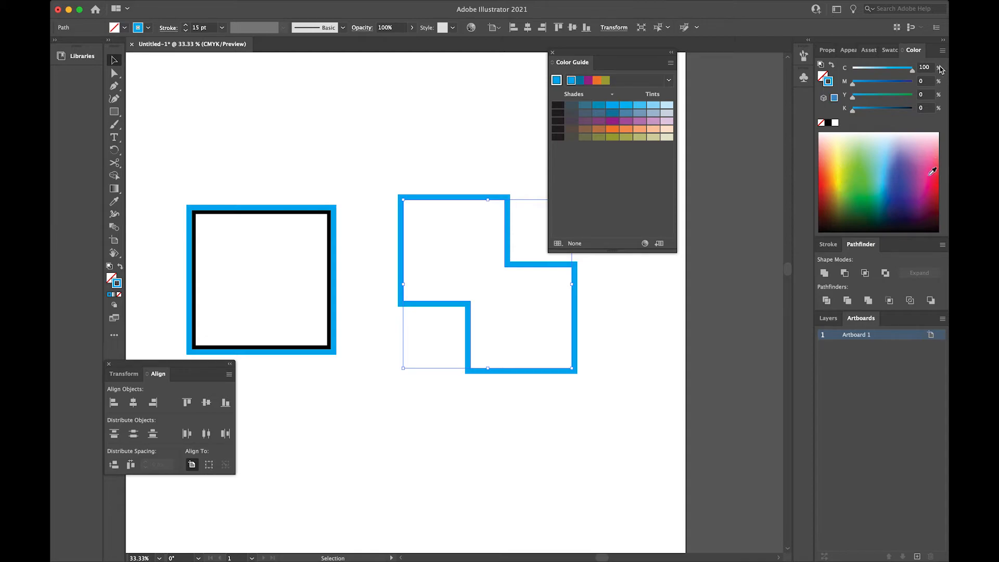
Move the Color panel into the Stroke and Pathfinder group and close the leftover Color Guide panel
left_click(890, 50)
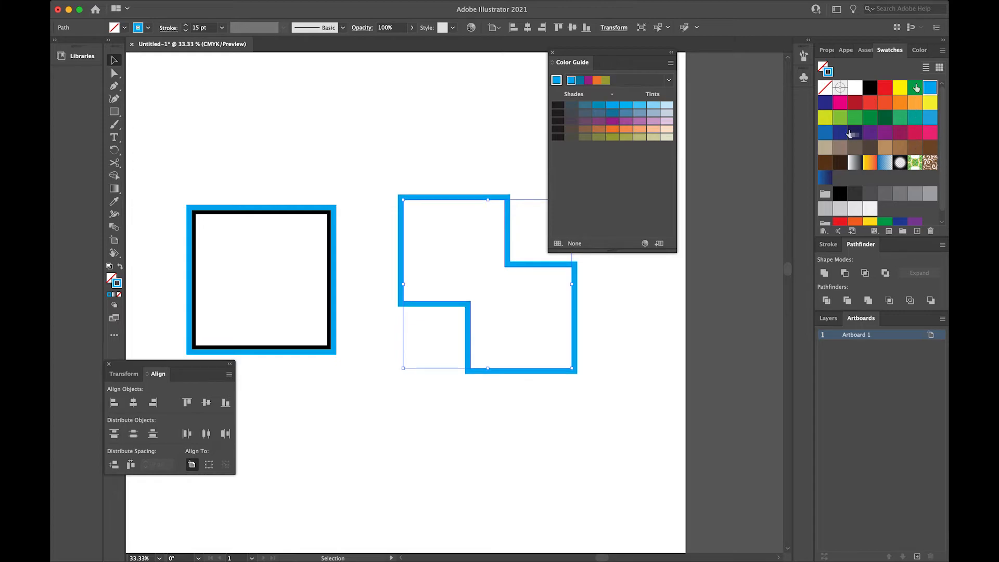
left_click(916, 50)
mouse_move(914, 50)
left_mouse_down()
mouse_move(904, 164)
mouse_move(854, 218)
mouse_move(849, 237)
mouse_move(885, 270)
mouse_move(894, 247)
left_mouse_up()
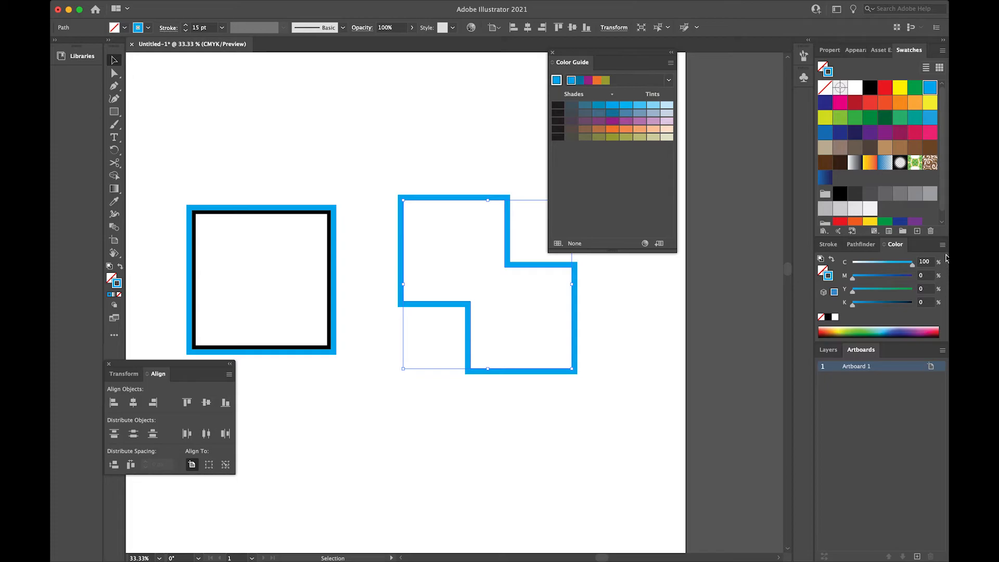
left_click(552, 52)
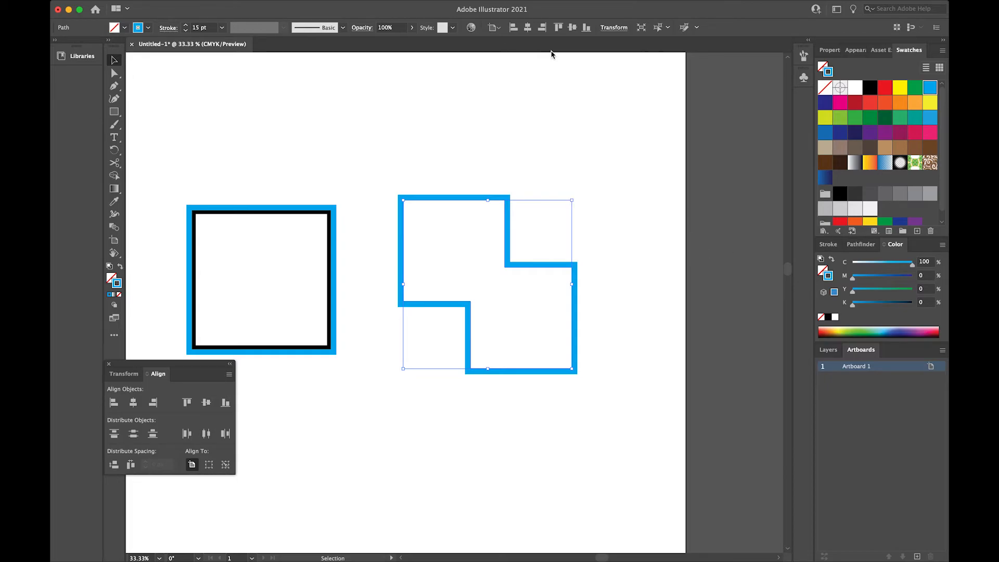
Show the Gradient panel and dock it in the group with Stroke, Pathfinder and Color
left_click(333, 7)
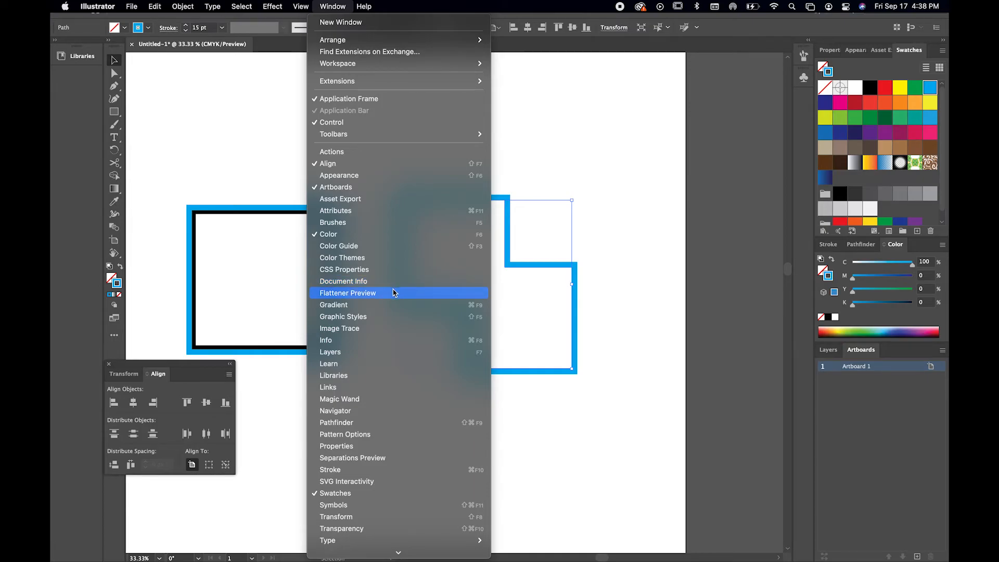
left_click(390, 306)
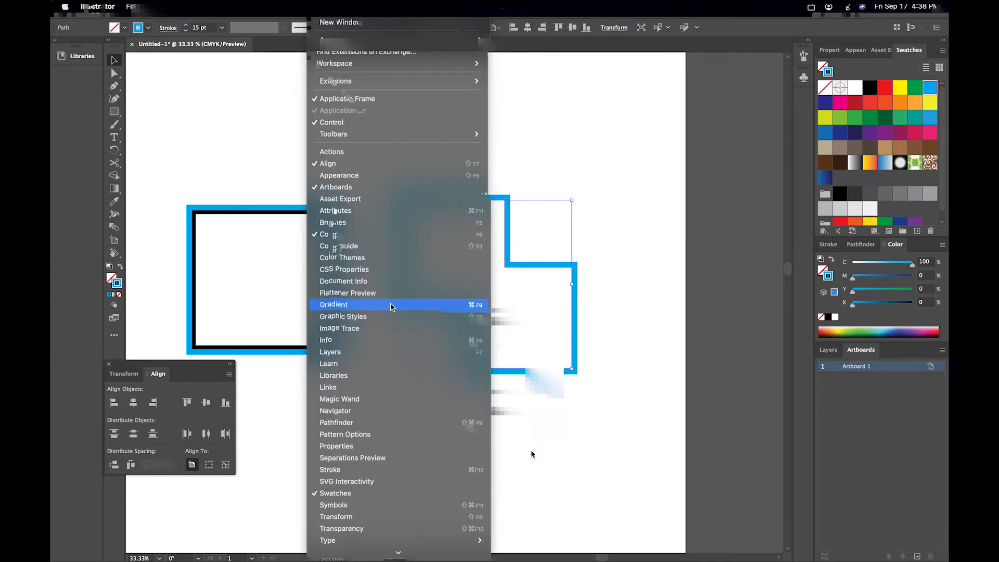
left_click_drag(449, 322, 921, 254)
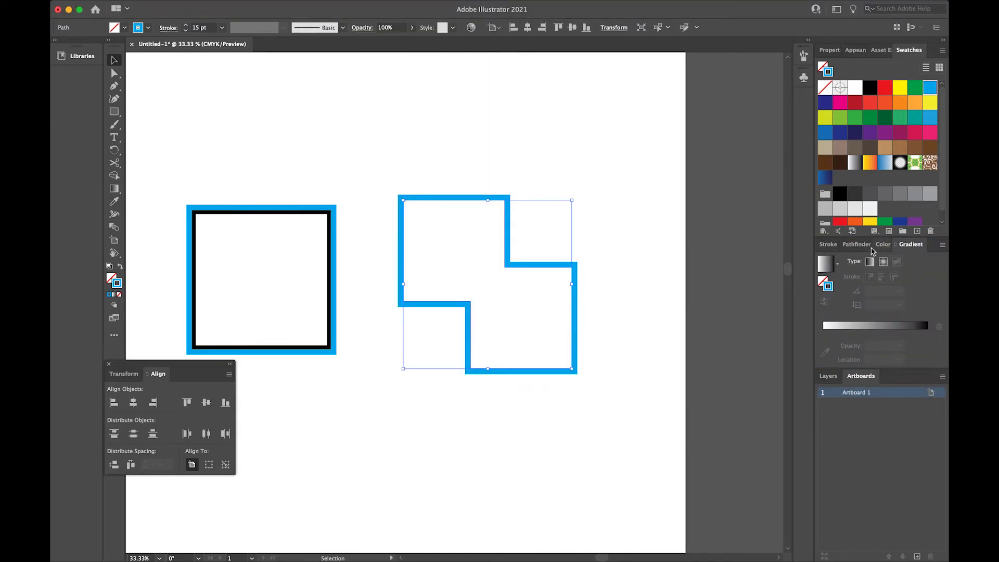
left_click(332, 7)
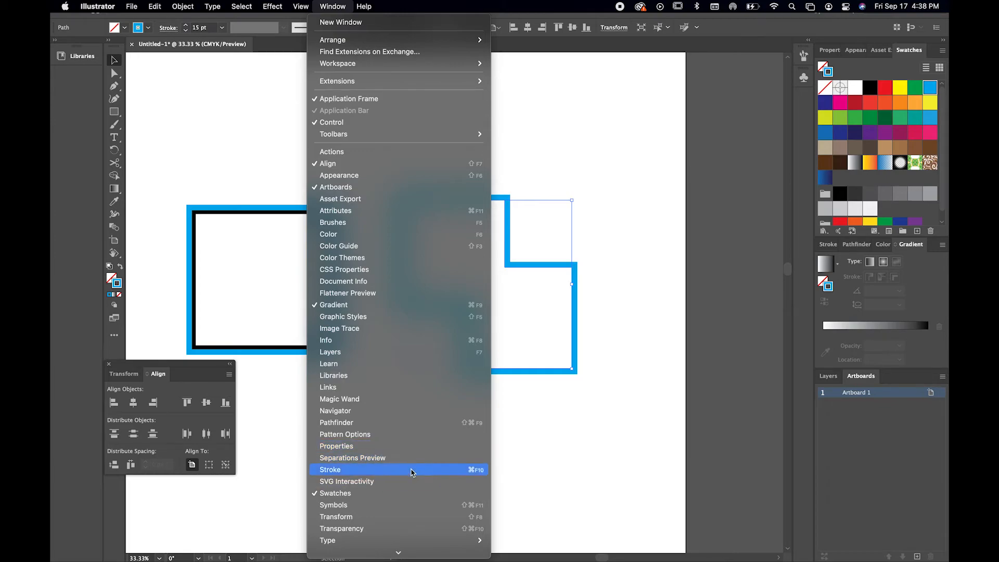
mouse_move(395, 548)
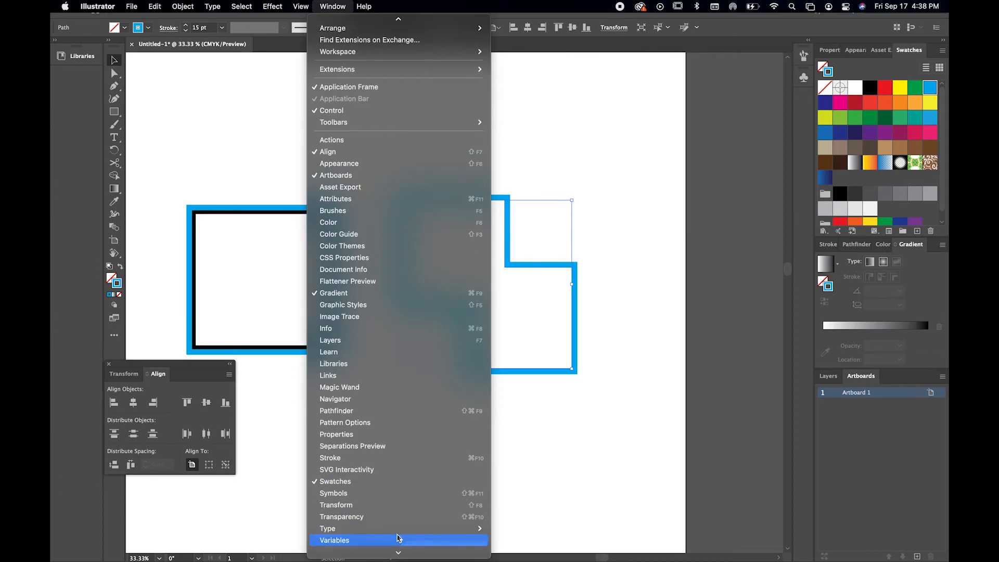
left_click(607, 370)
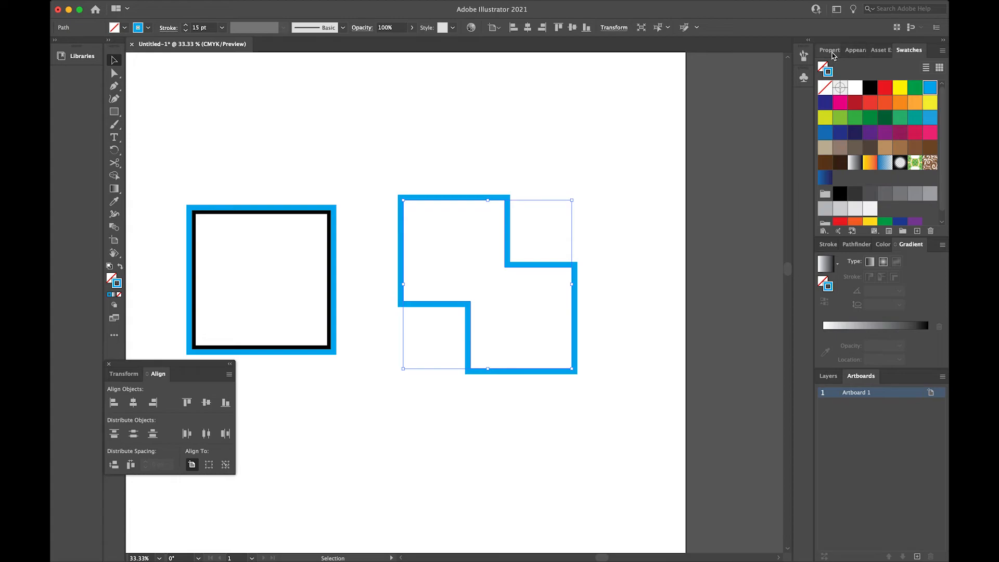
Review the Properties and Appearance panels, and close Properties so it leaves the docked group
left_click(829, 50)
left_click(860, 51)
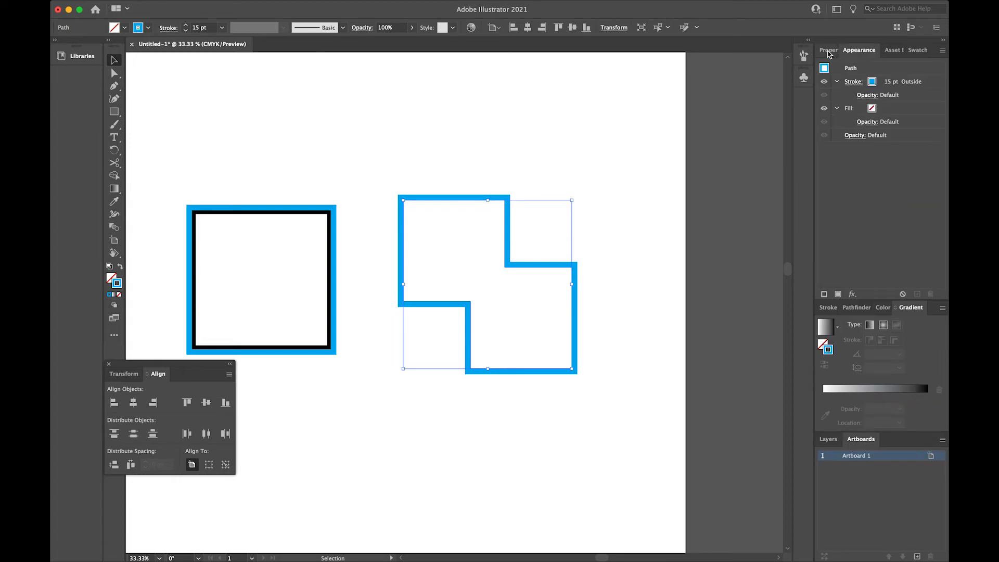
left_click(829, 51)
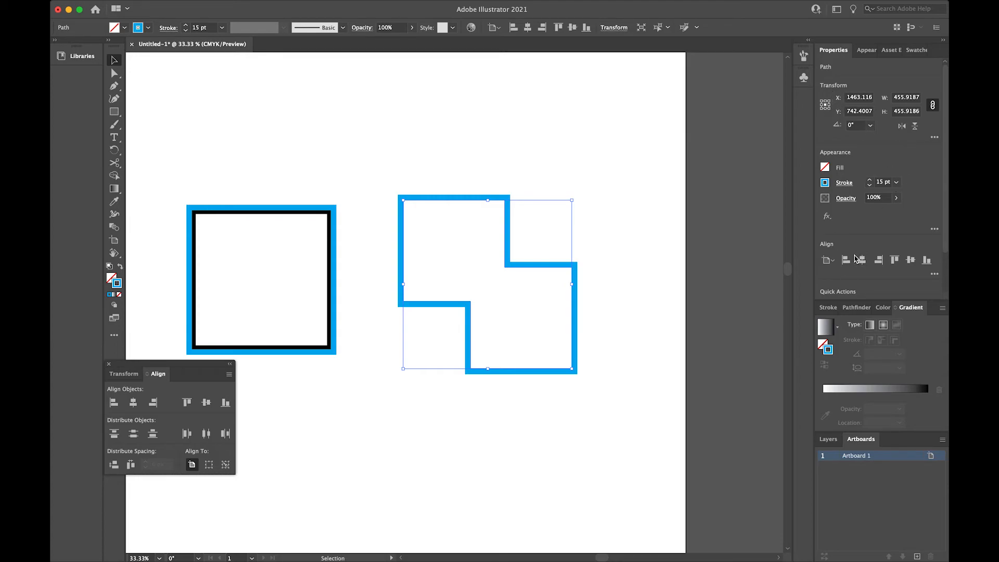
right_click(829, 49)
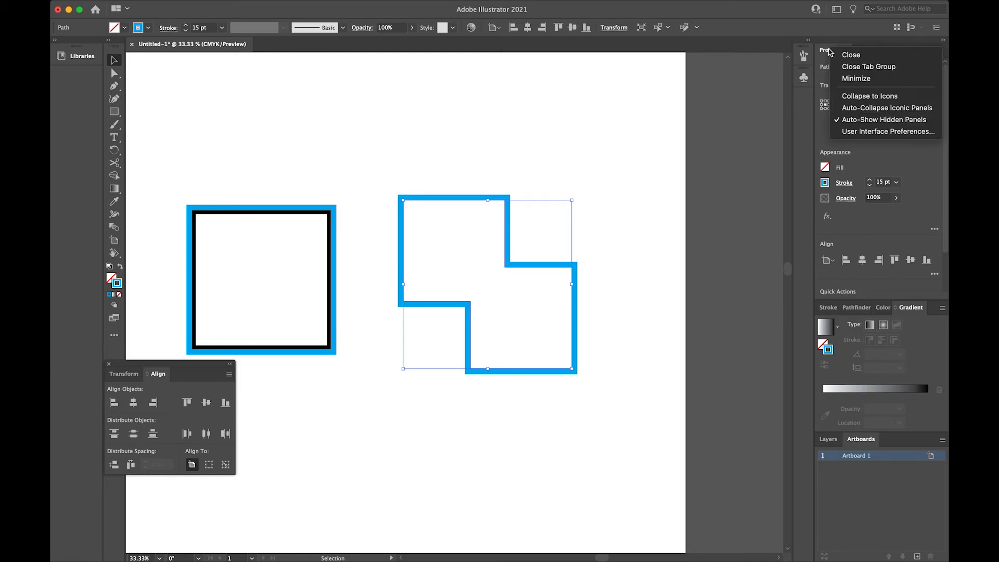
left_click(851, 55)
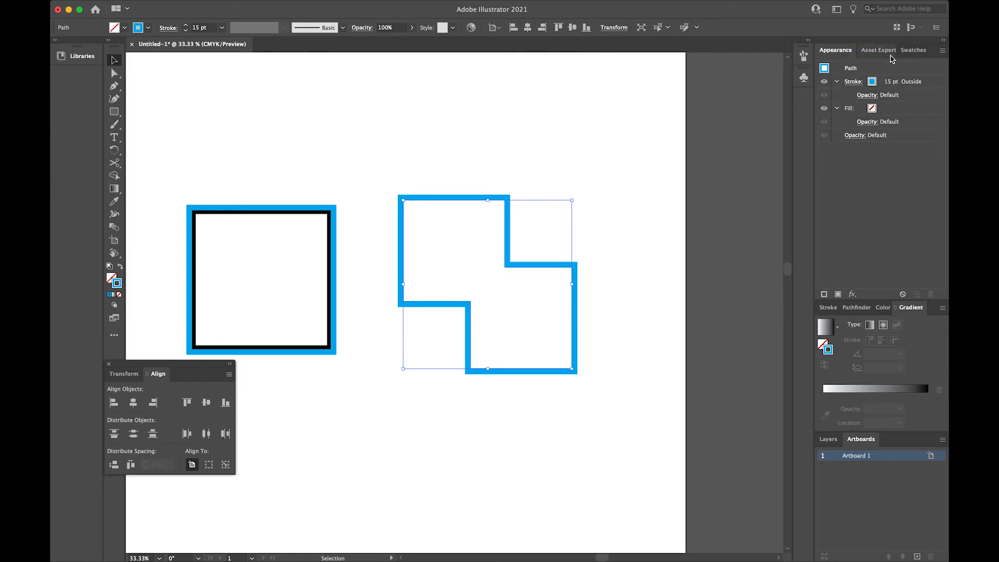
Look through the Asset Export, Swatches, Stroke, Pathfinder, Color and Gradient panels in their docked groups
left_click(879, 50)
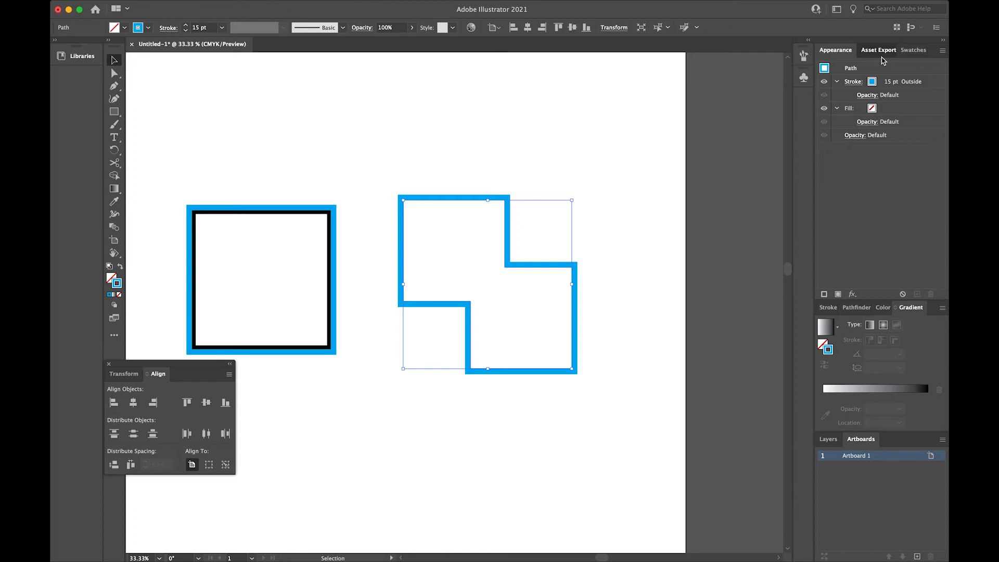
left_click(913, 52)
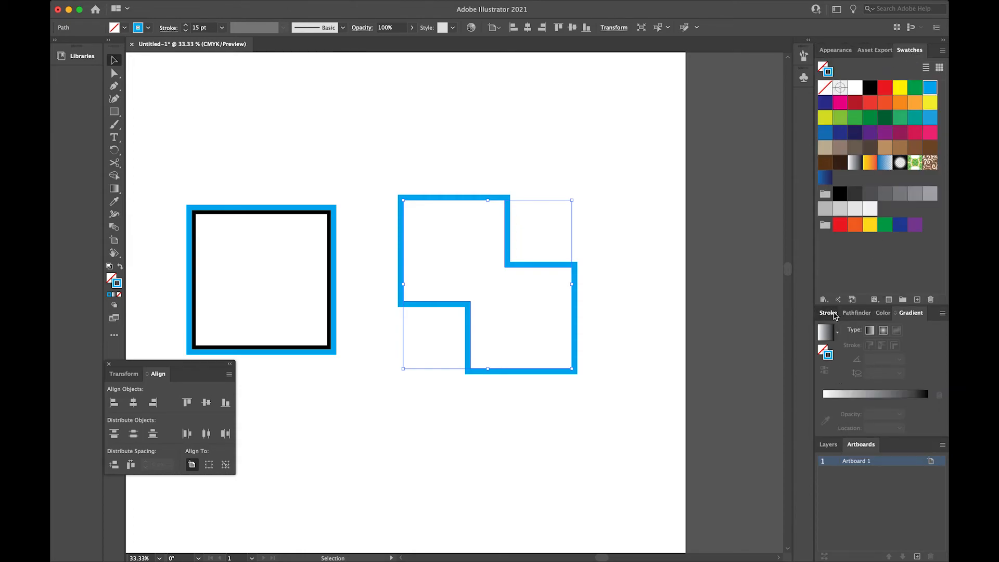
left_click(828, 312)
left_click(857, 309)
left_click(888, 308)
left_click(903, 311)
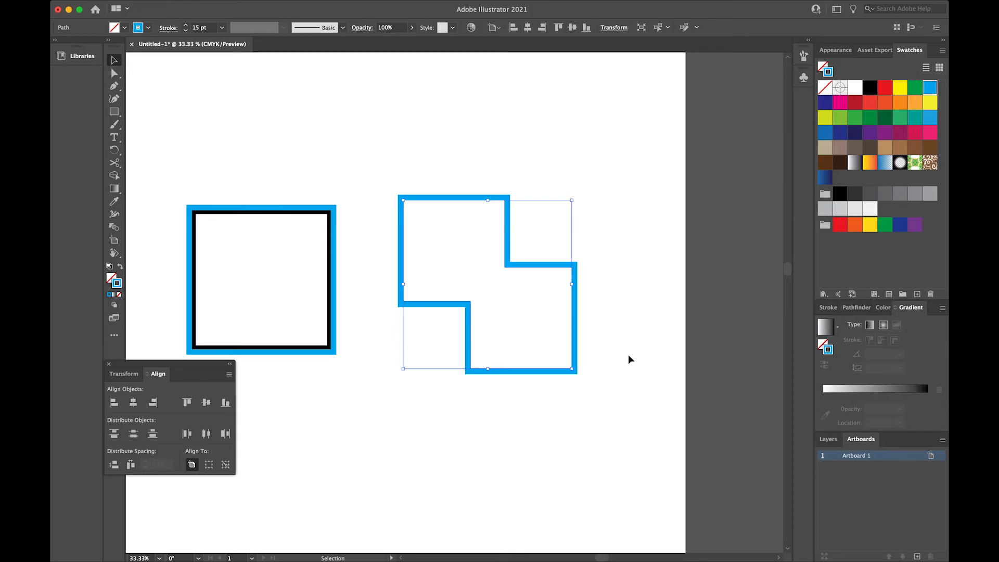
Narrow the Libraries column beside the toolbar until it shows only its icon
left_click(73, 56)
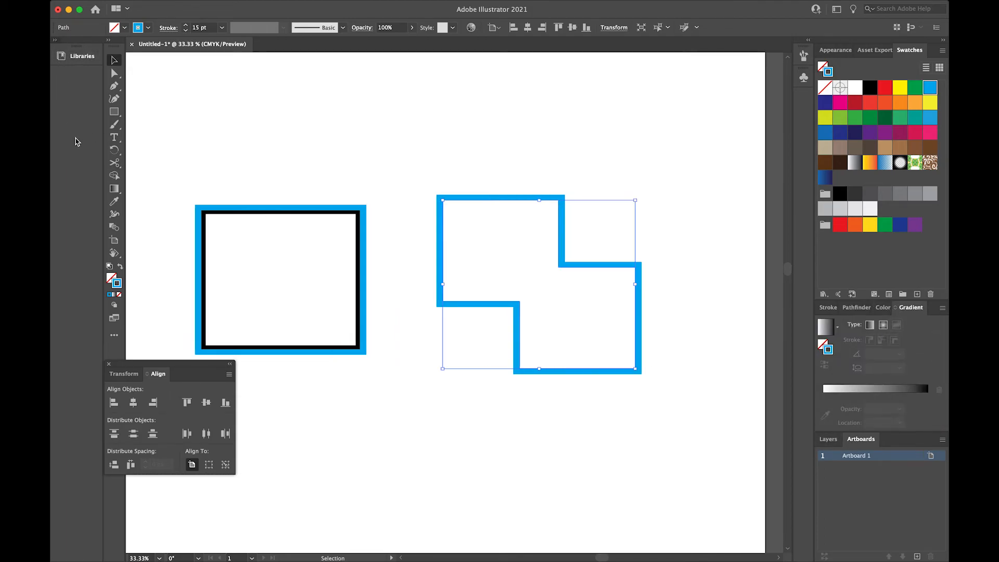
left_click(56, 40)
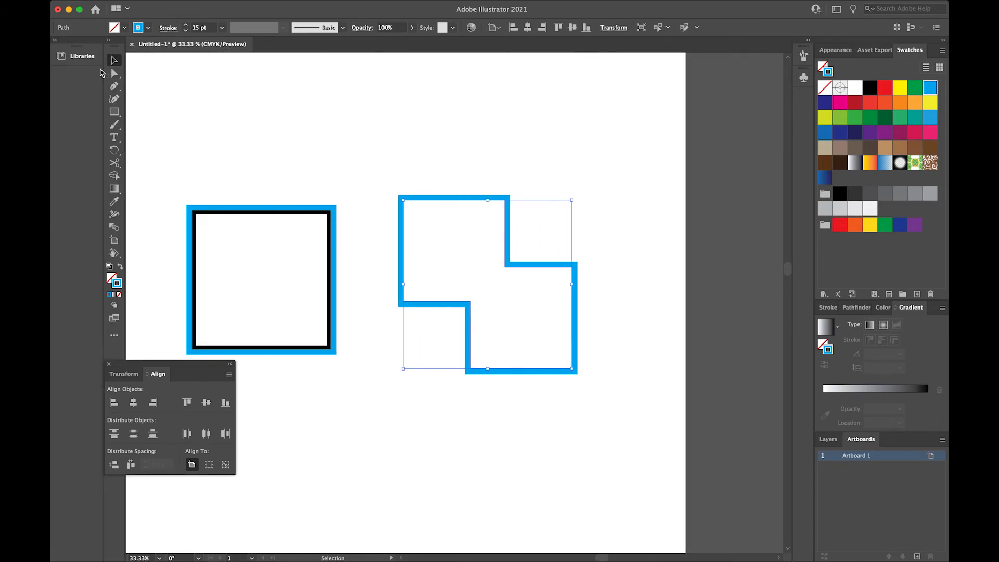
left_click_drag(103, 69, 71, 70)
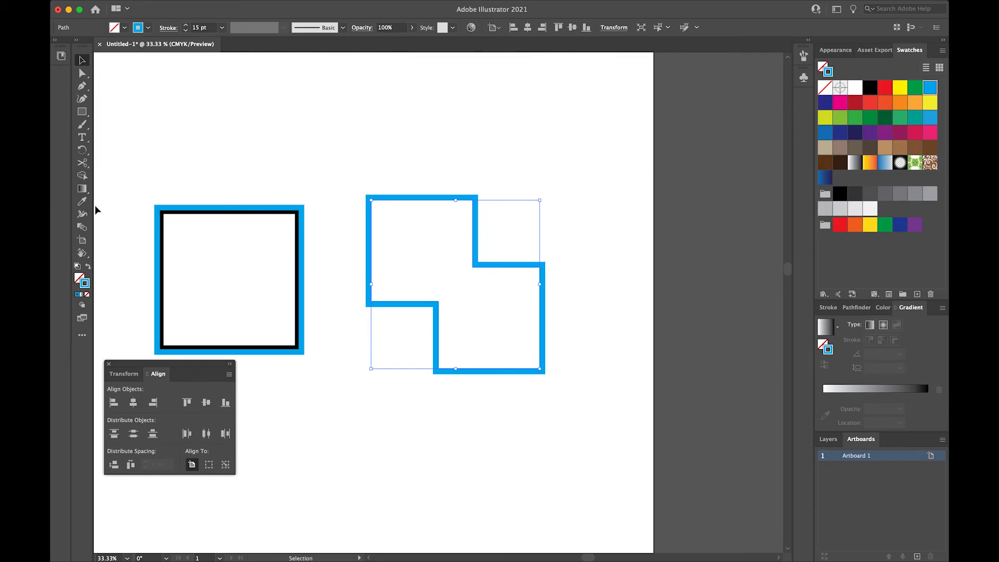
Switch the toolbar from the Basic set to the Advanced set of tools
left_click(339, 8)
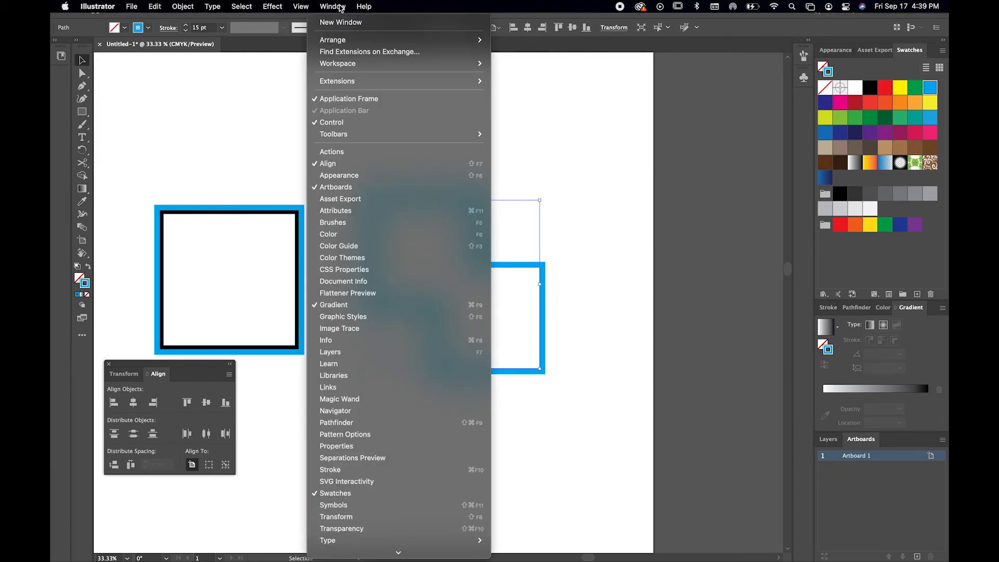
mouse_move(414, 136)
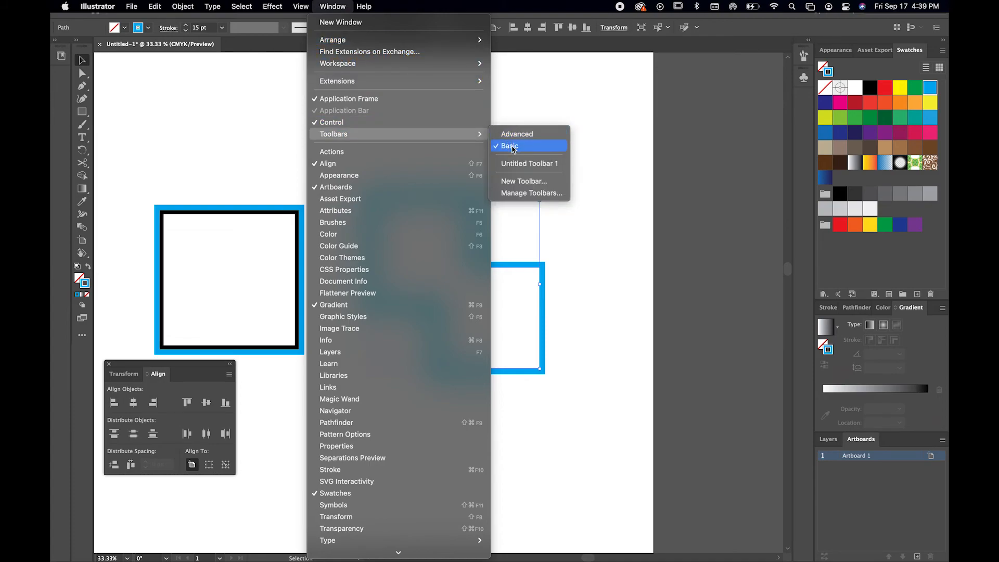
left_click(517, 134)
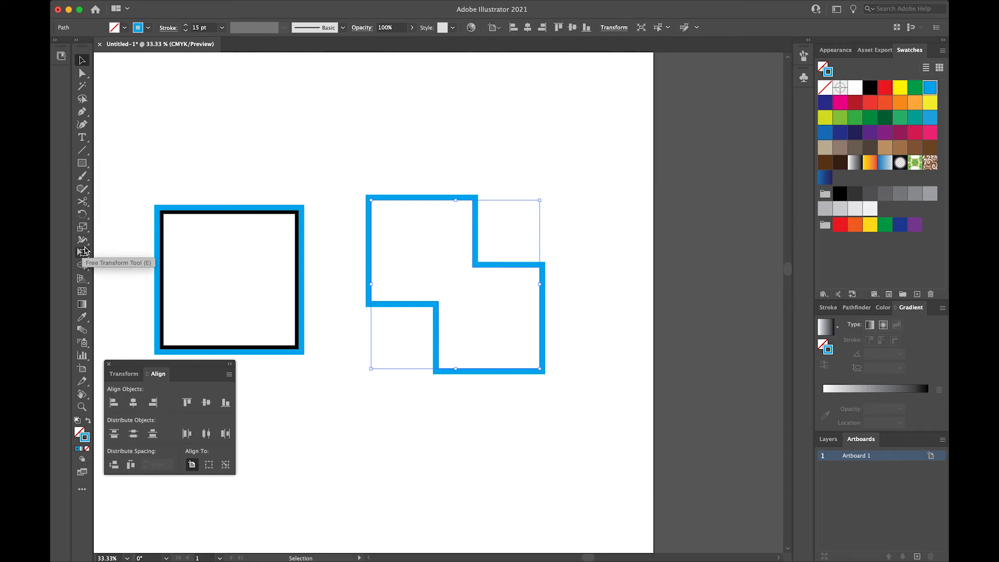
Deselect the artwork with the whole artboard in view at 16.67% and close the floating Transform and Align panel
scroll(224, 235, "left", 4)
scroll(226, 237, "left", 3)
key("a")
key("super+minus")
key("super+minus")
key("v")
scroll(226, 233, "left", 3)
left_click(226, 225)
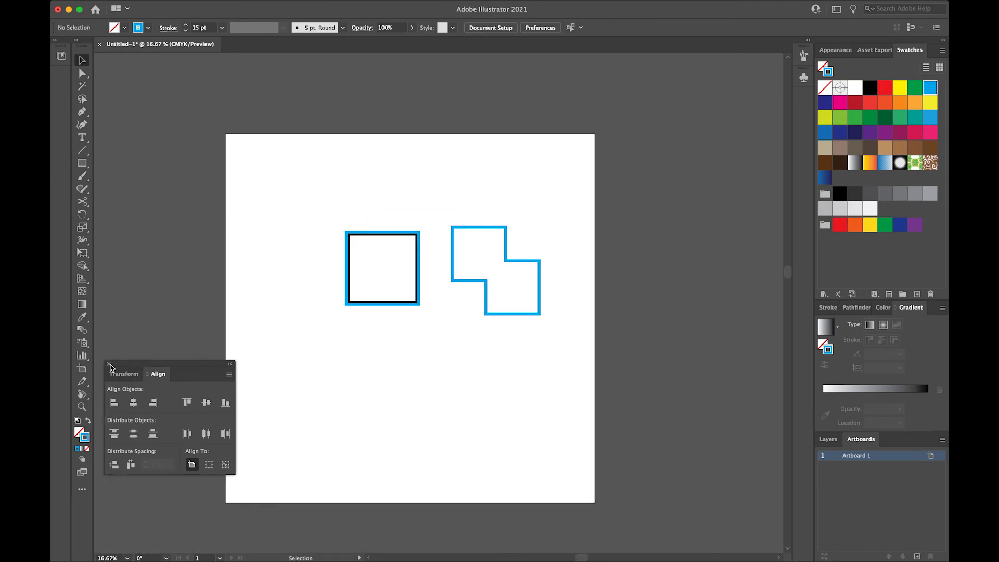
left_click(109, 364)
scroll(428, 355, "left", 2)
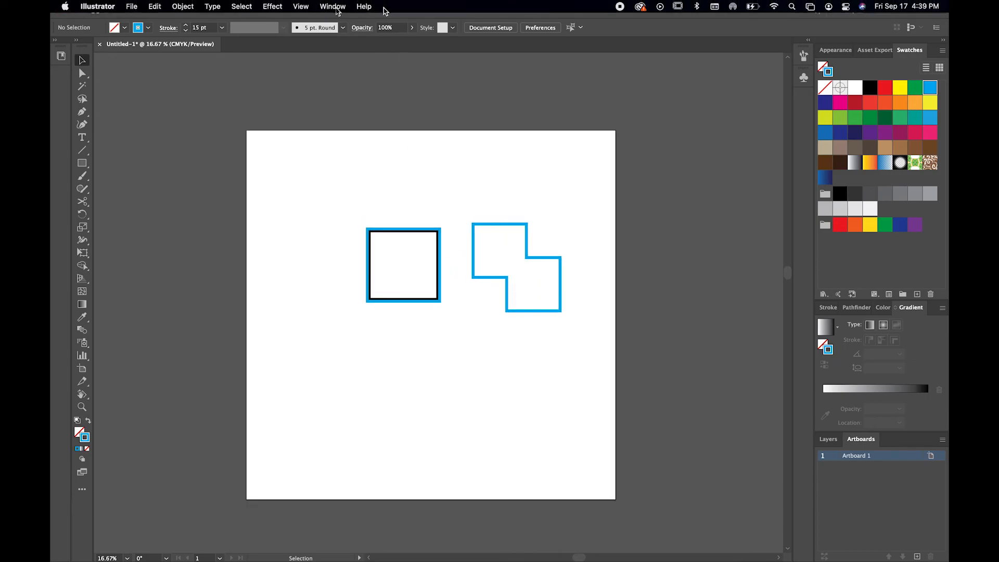
left_click(334, 6)
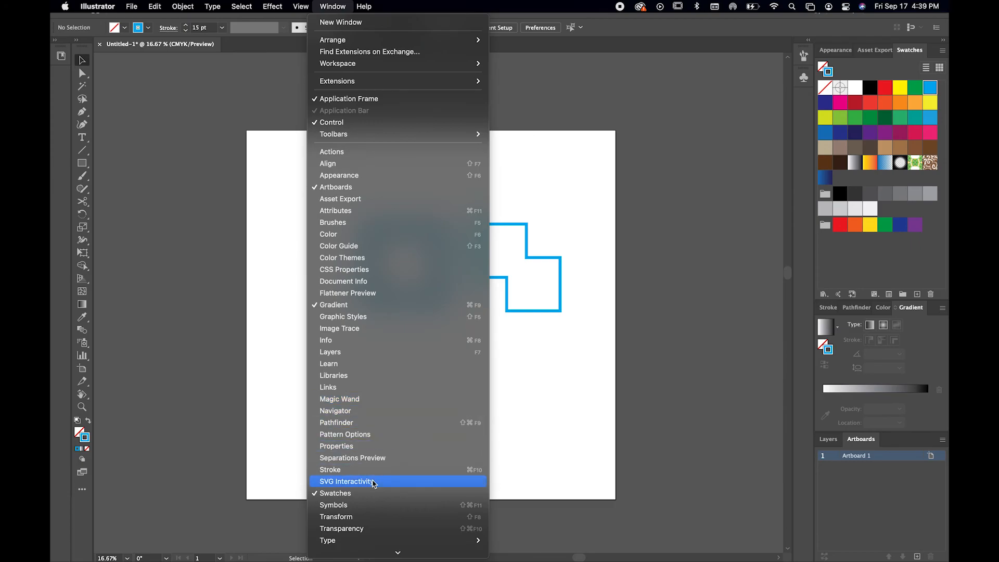
mouse_move(372, 551)
left_click(508, 432)
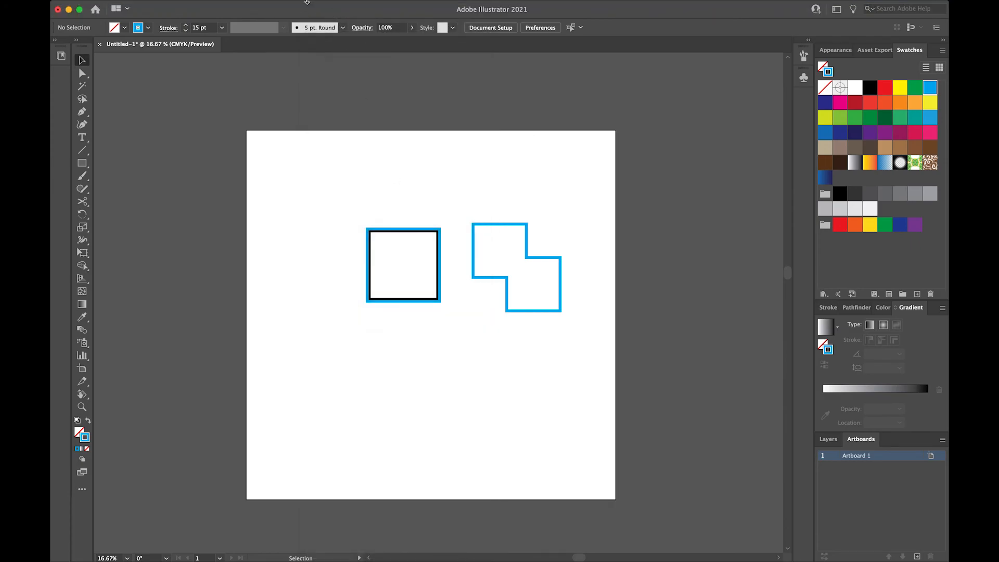
Switch to the saved workspace named Grapic Design
left_click(328, 6)
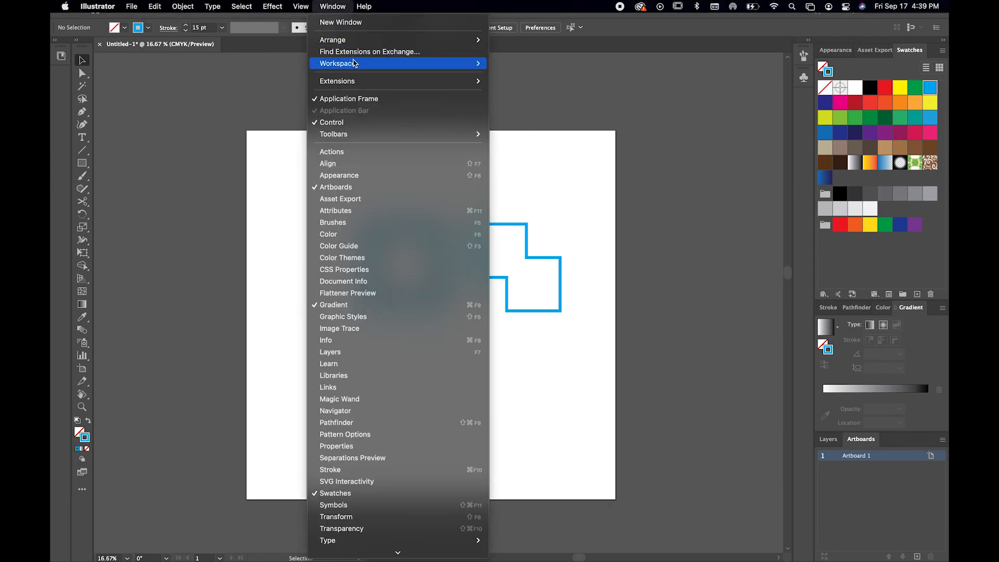
mouse_move(477, 63)
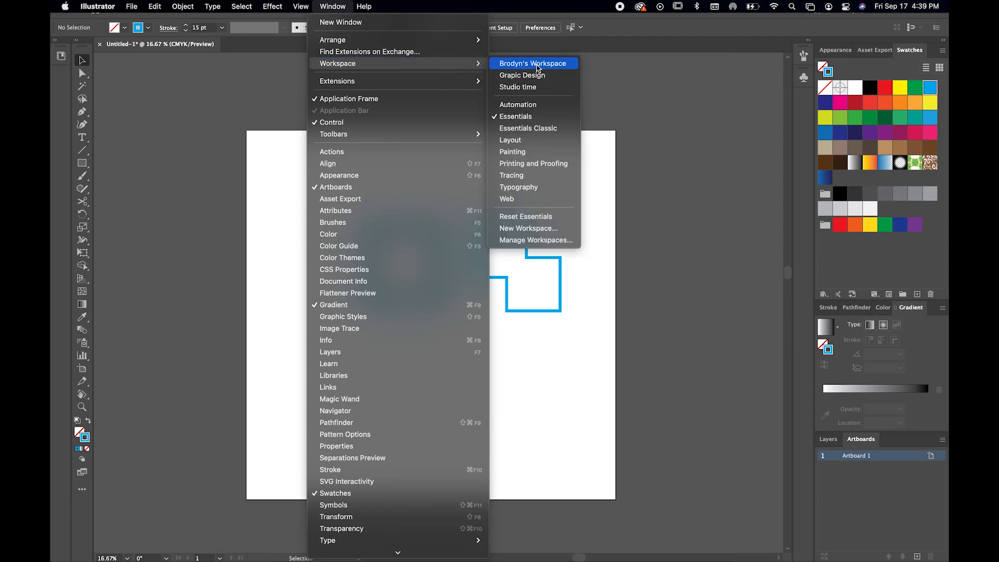
left_click(551, 78)
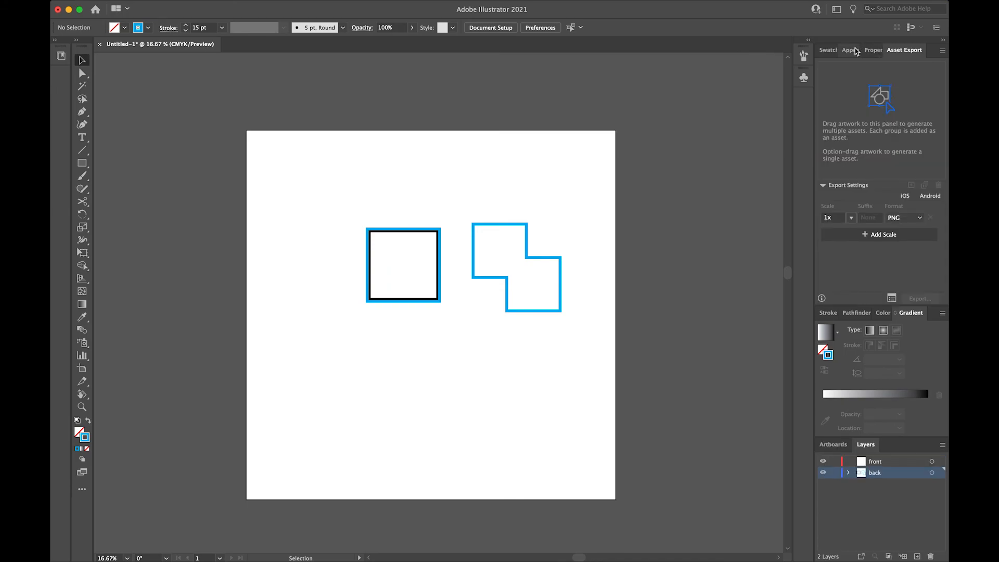
Bring Swatches and Stroke to the front of their panel groups and move Artboards after Layers in its group
left_click(874, 51)
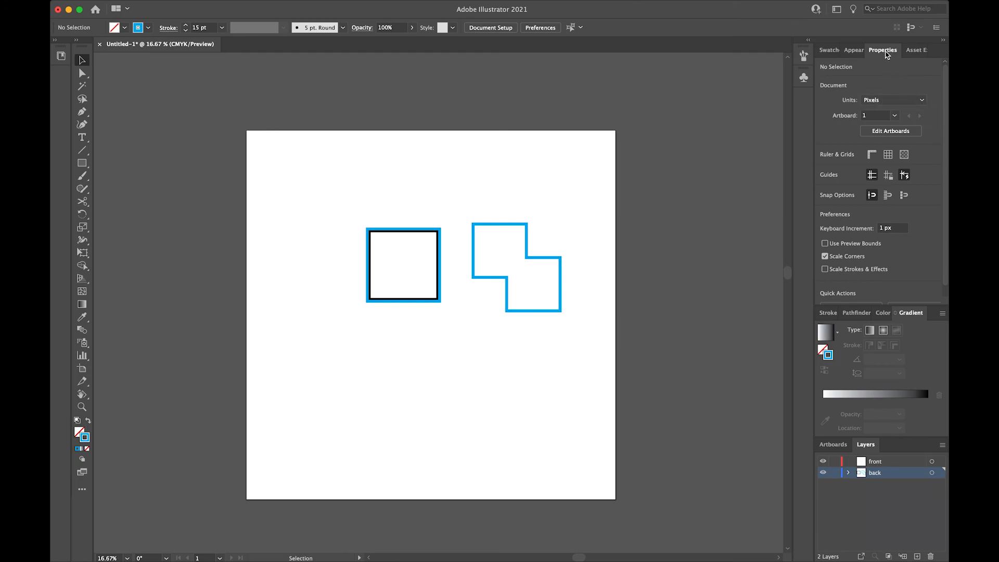
left_click(915, 51)
left_click(846, 51)
left_click(829, 50)
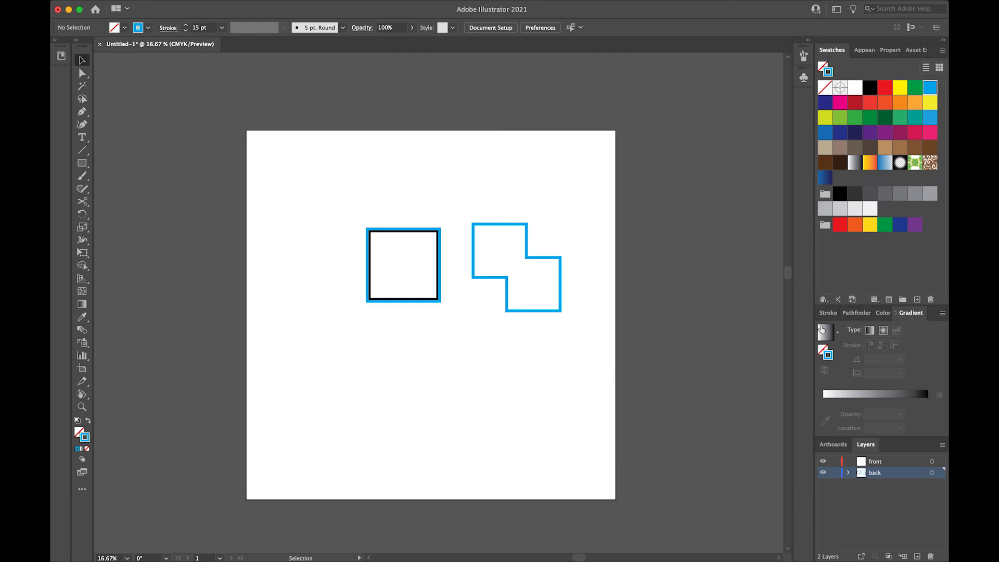
left_click(828, 313)
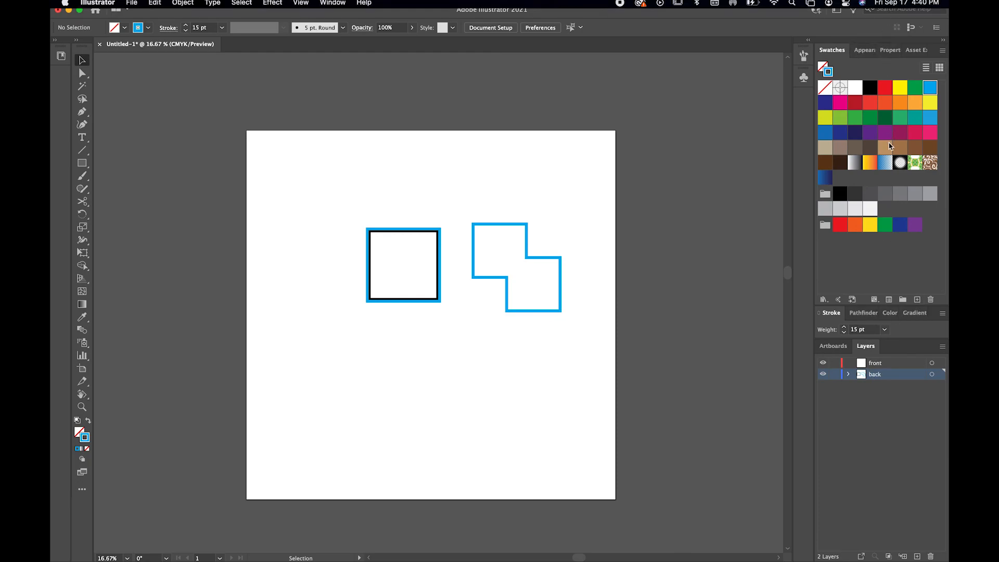
left_click_drag(840, 345, 832, 347)
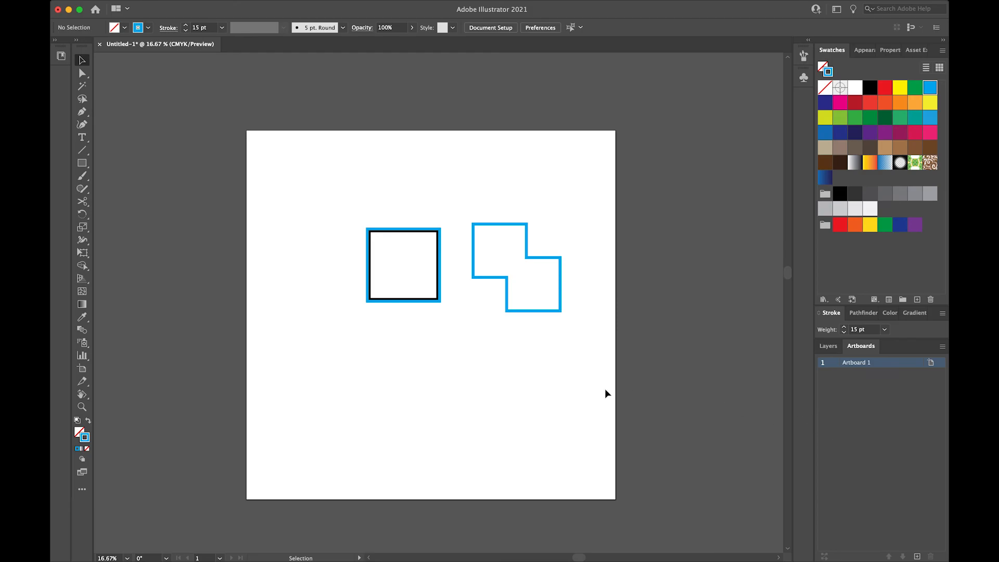
Delete the merged blue stepped shape and the blue and black square from the artboard
left_click_drag(458, 374, 553, 191)
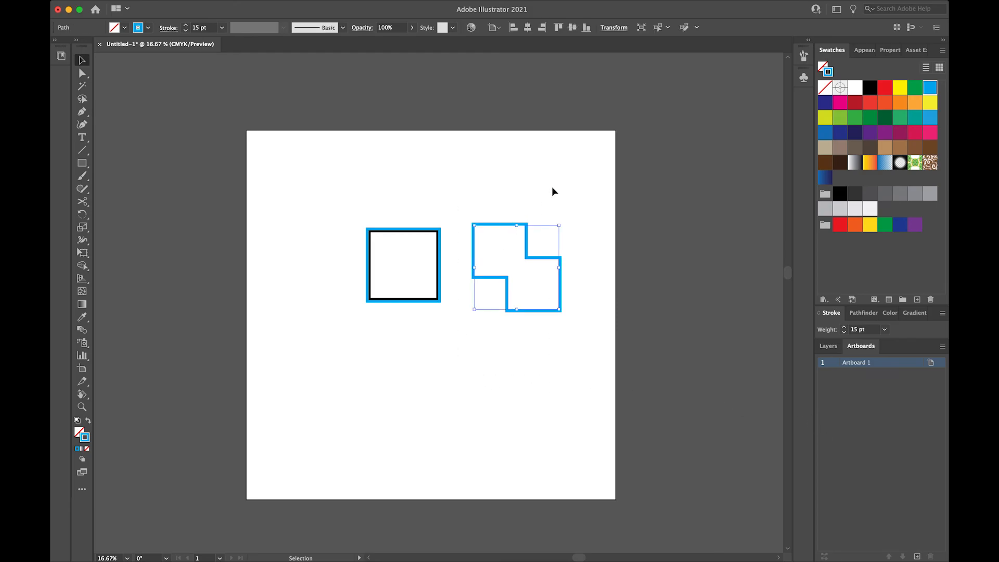
key("Delete")
left_click(441, 259)
key("Delete")
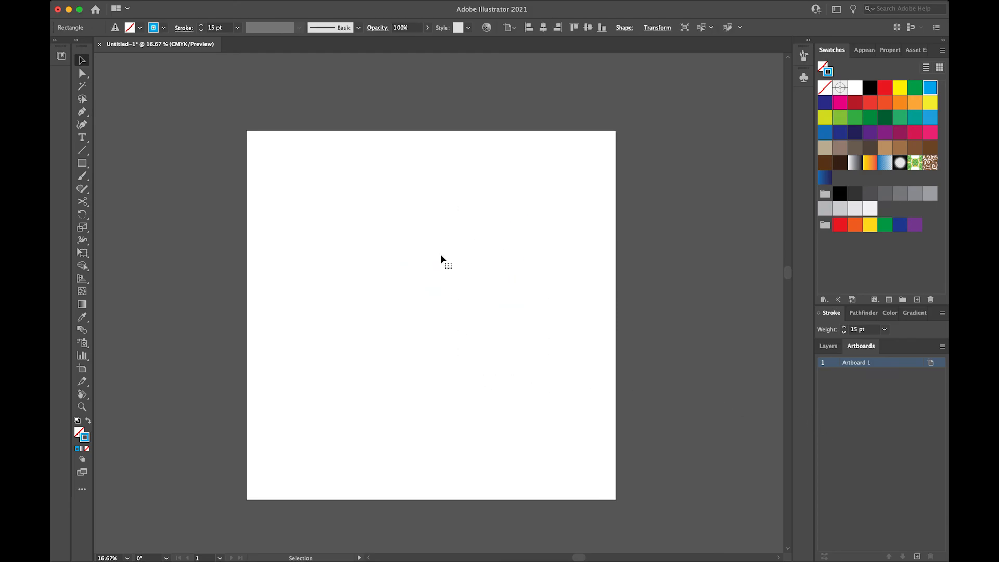